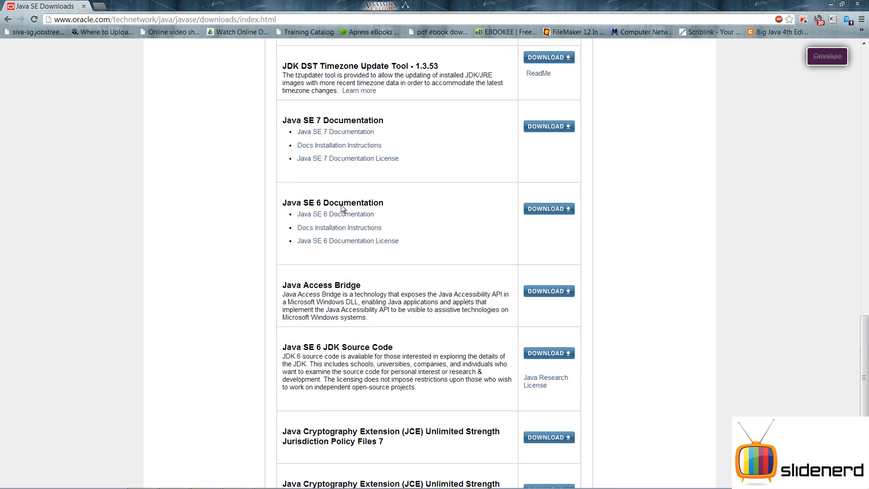
# - Open the JDK download page for Java SE 7u11 and find its list of platform installers
pyautogui.scroll(-3, 343, 209)
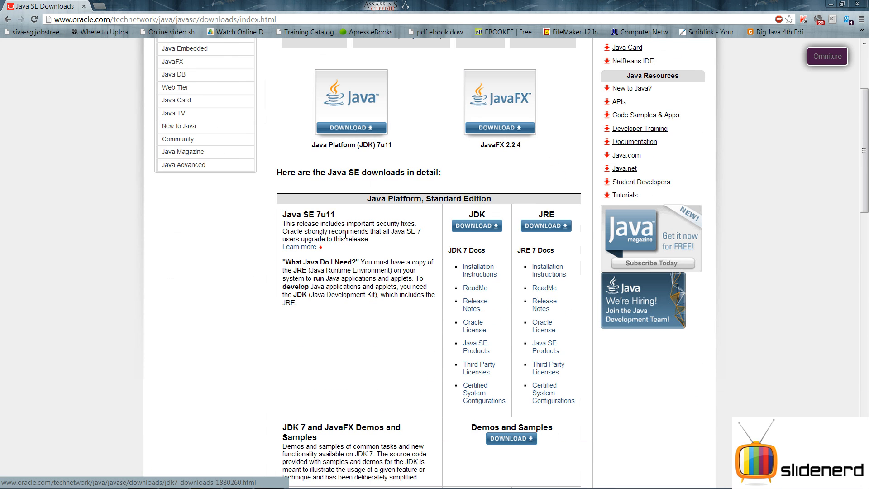
pyautogui.moveTo(283, 214); pyautogui.dragTo(316, 215)
pyautogui.click(349, 215)
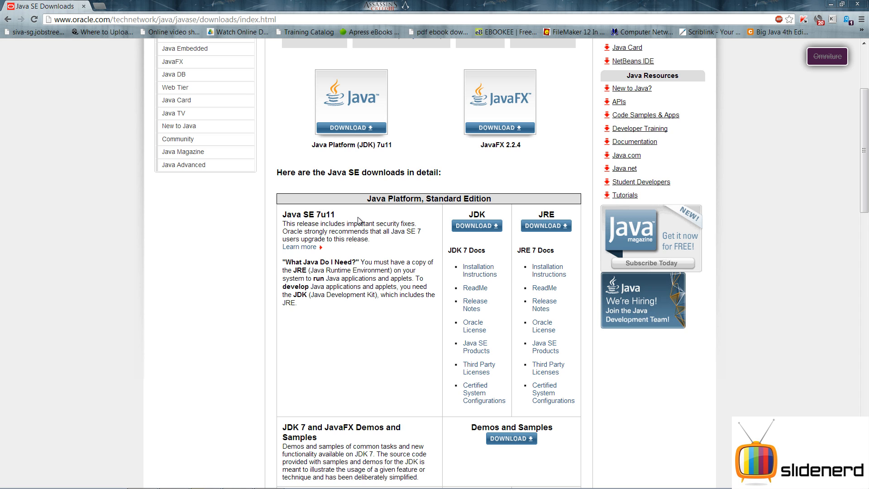
pyautogui.click(474, 229)
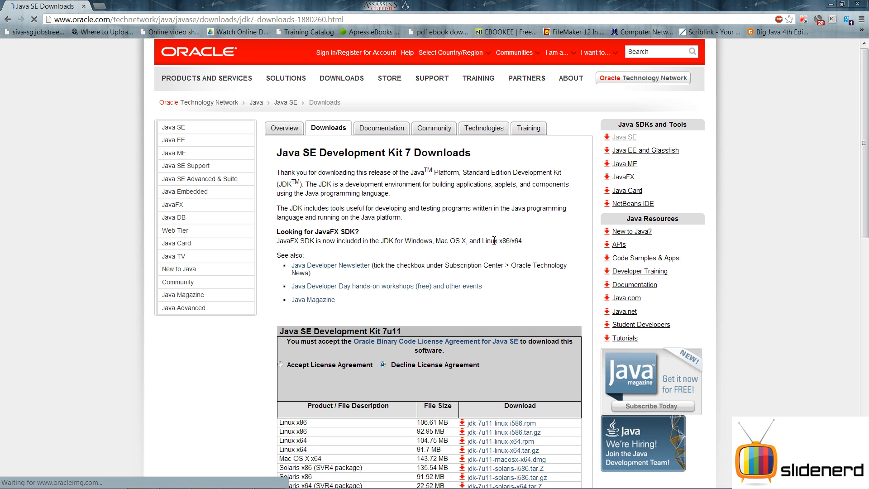
pyautogui.scroll(-5, 461, 236)
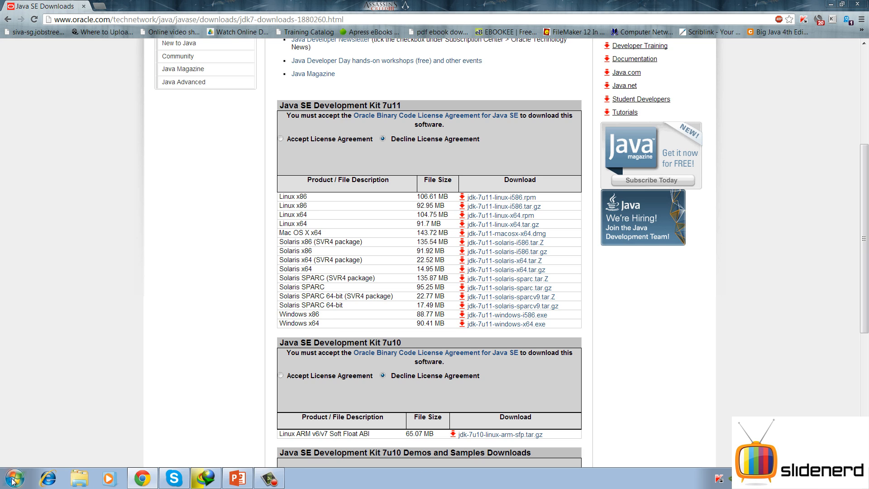
# - Run dxdiag to check whether the operating system is 32-bit or 64-bit, and exit the tool
pyautogui.click(13, 480)
pyautogui.write('dxdiag')
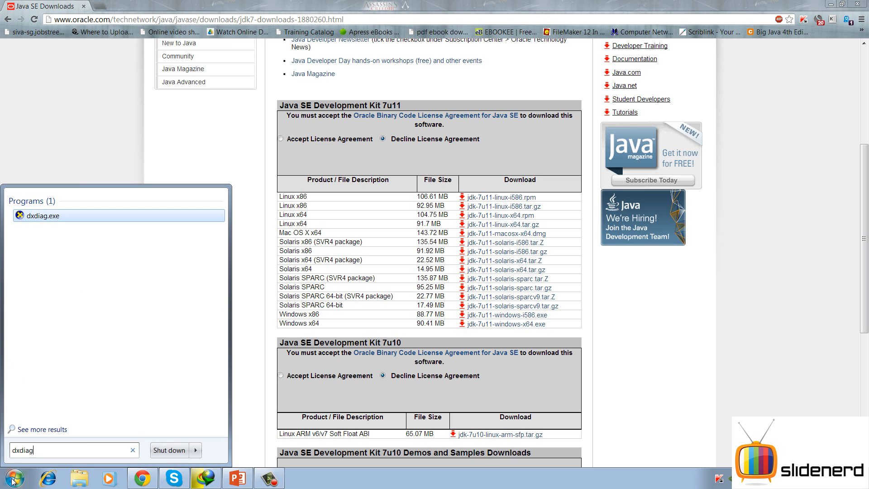
pyautogui.press('Return')
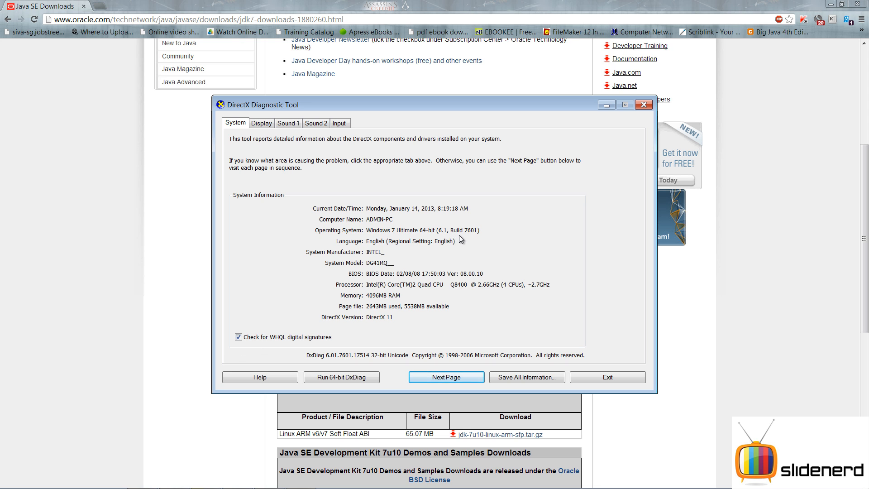
pyautogui.click(599, 376)
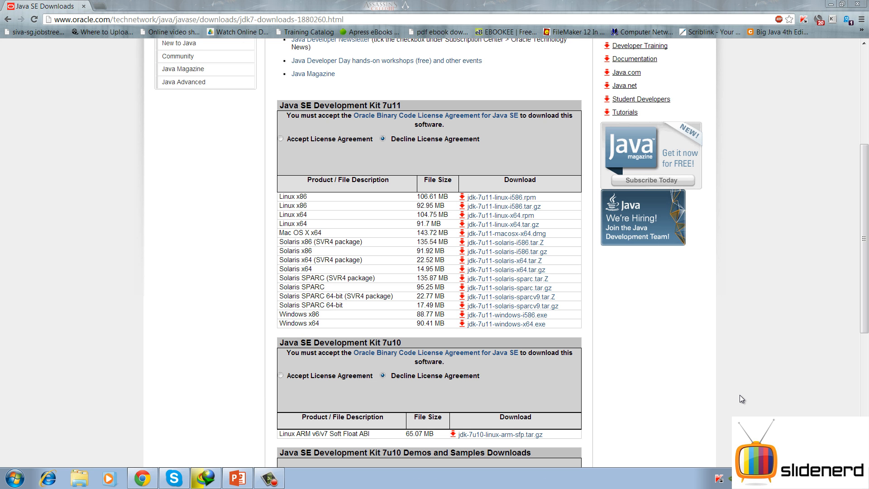
# - Accept the license agreement for Java SE Development Kit 7u11 and start downloading jdk-7u11-windows-x64.exe
pyautogui.click(521, 324)
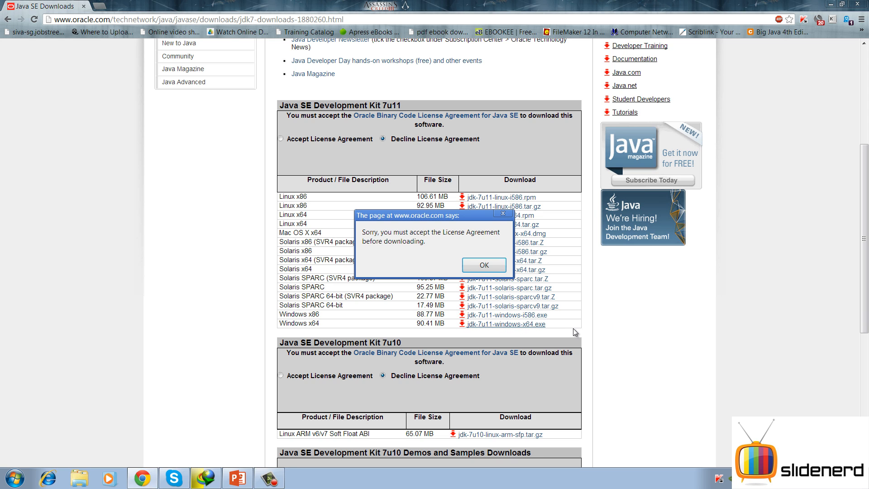
pyautogui.click(487, 267)
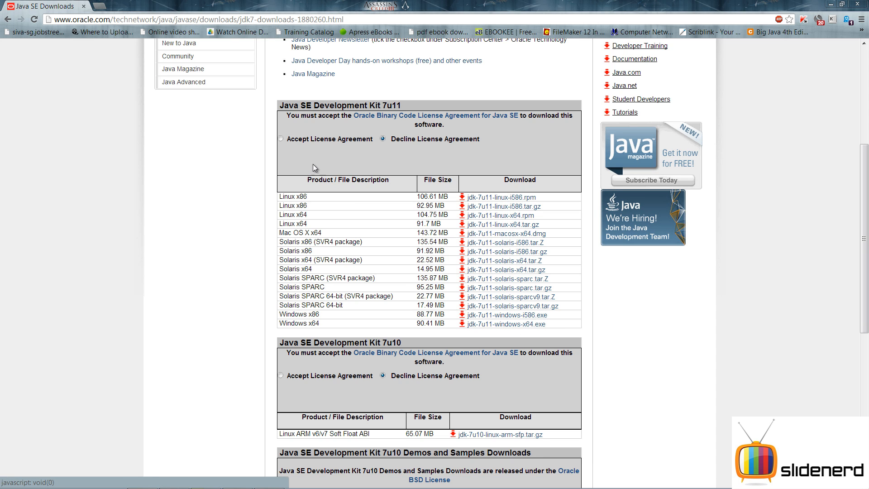
pyautogui.click(281, 139)
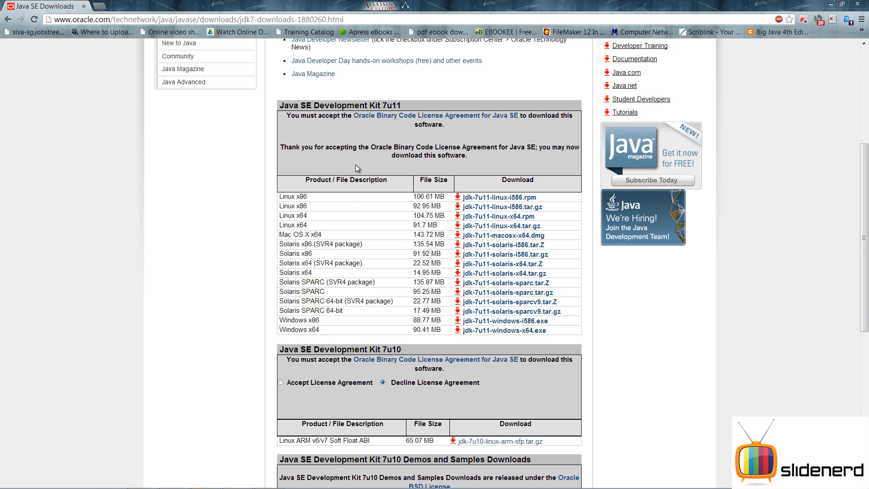
pyautogui.click(545, 330)
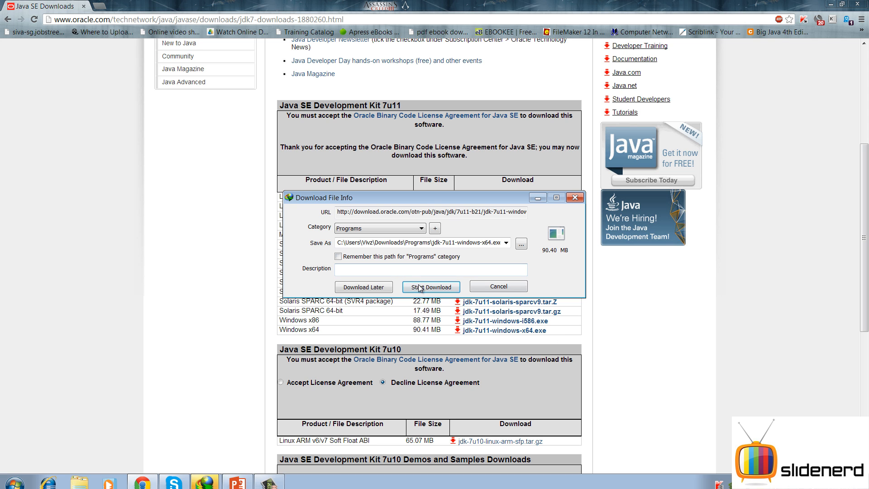
pyautogui.click(422, 288)
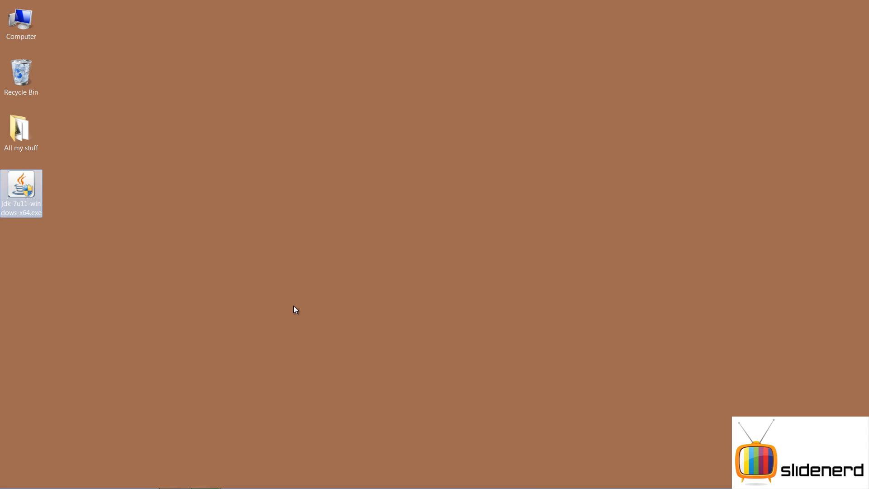
# - Run jdk-7u11-windows-x64.exe from the desktop and install the JDK and JRE with the default features and destination folders
pyautogui.click(23, 205)
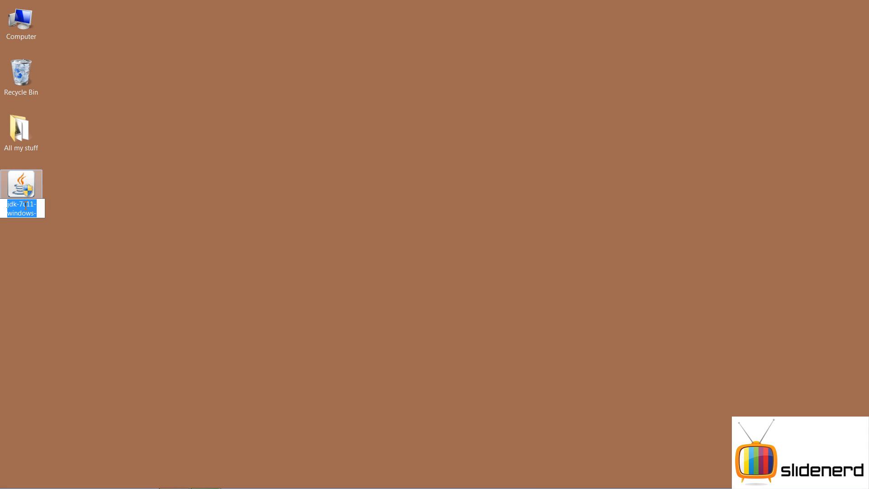
pyautogui.press('Return')
pyautogui.press('Return')
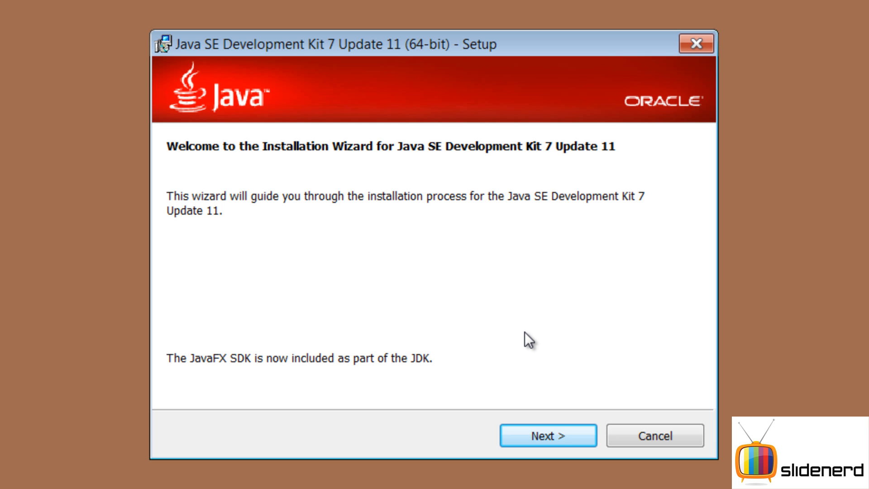
pyautogui.click(544, 433)
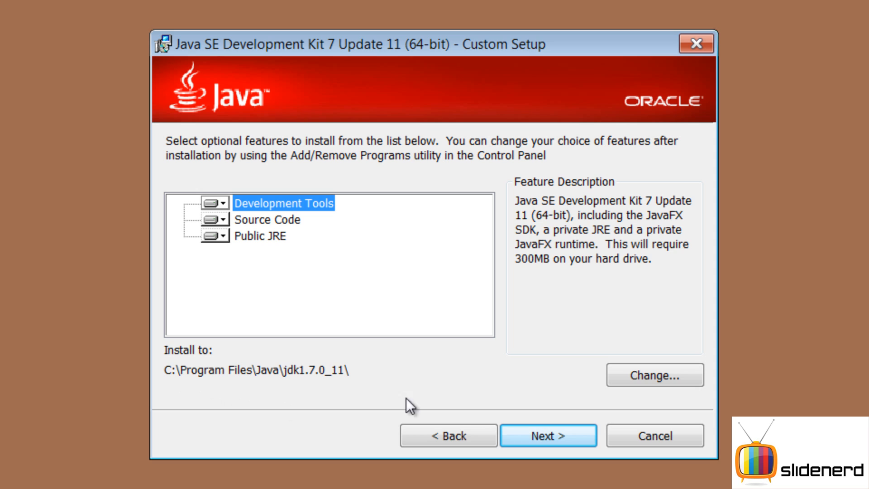
pyautogui.click(536, 435)
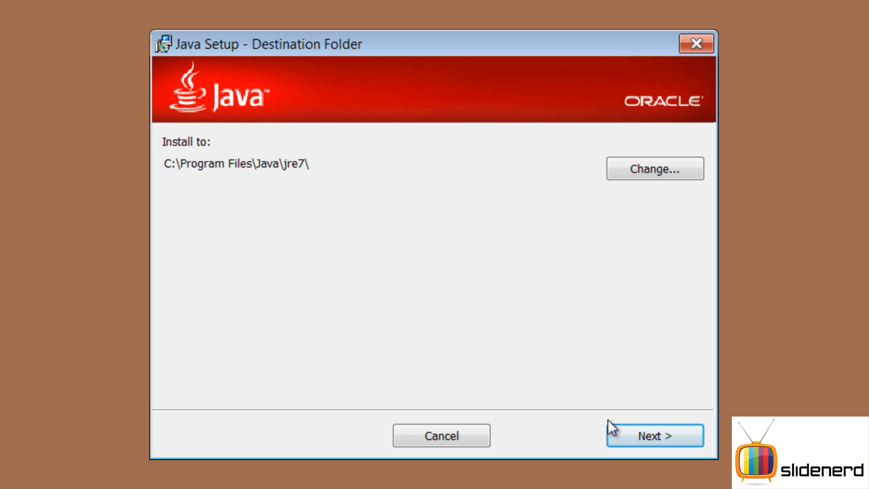
pyautogui.click(639, 435)
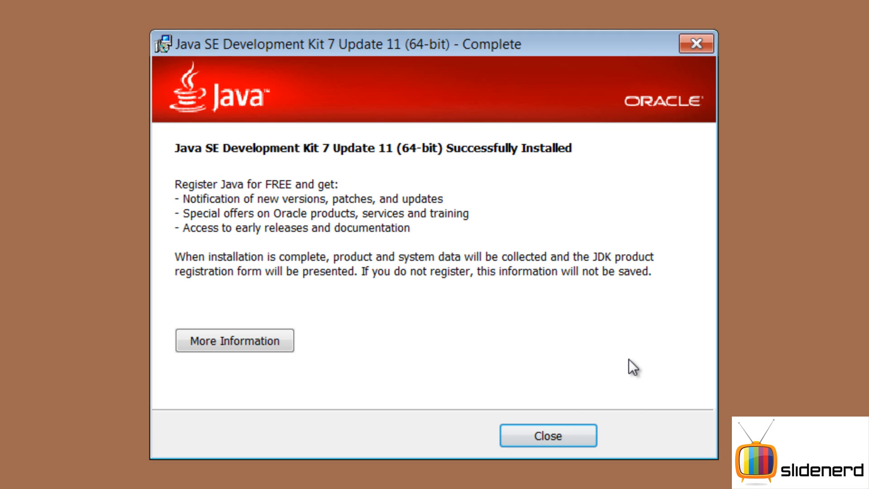
pyautogui.click(543, 433)
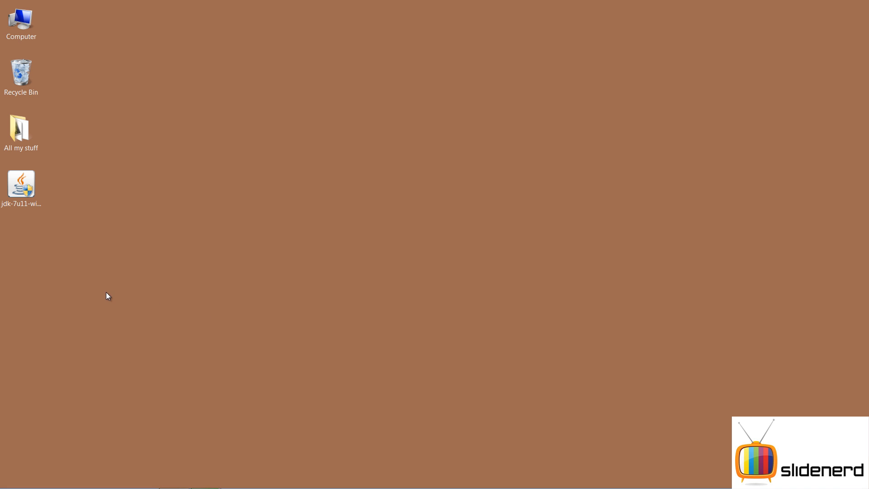
# - Browse to the bin folder of the installed JDK in C:\Program Files\Java\jdk1.7.0_11
pyautogui.click(15, 478)
pyautogui.click(165, 350)
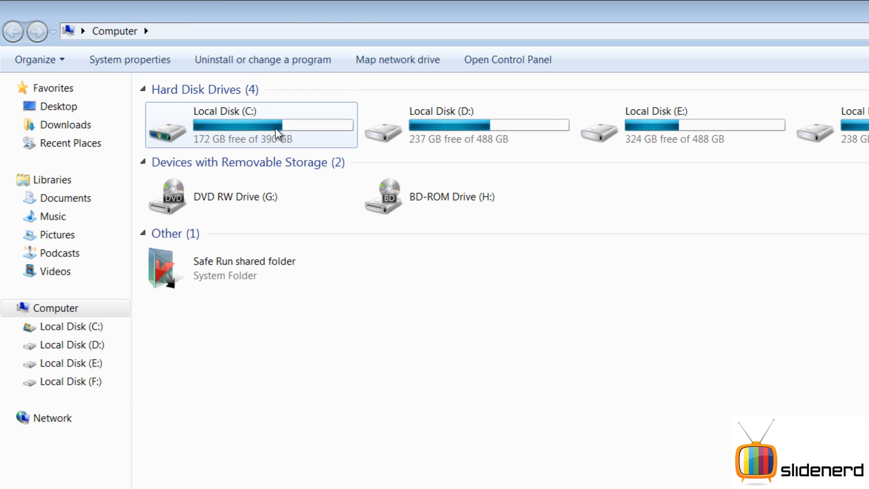
pyautogui.doubleClick(275, 129)
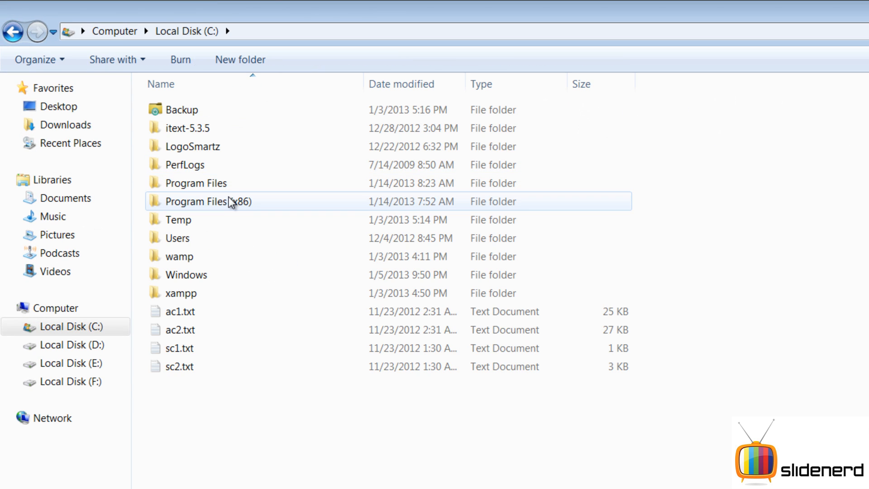
pyautogui.doubleClick(221, 188)
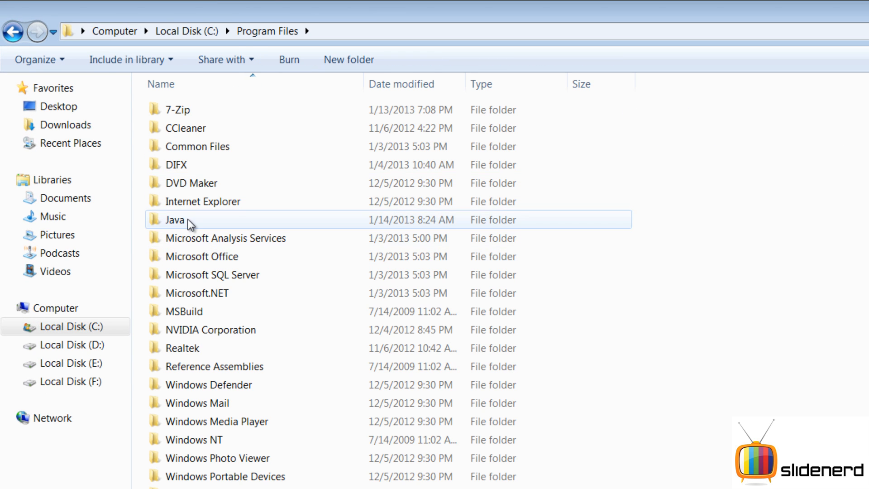
pyautogui.doubleClick(190, 222)
pyautogui.doubleClick(191, 117)
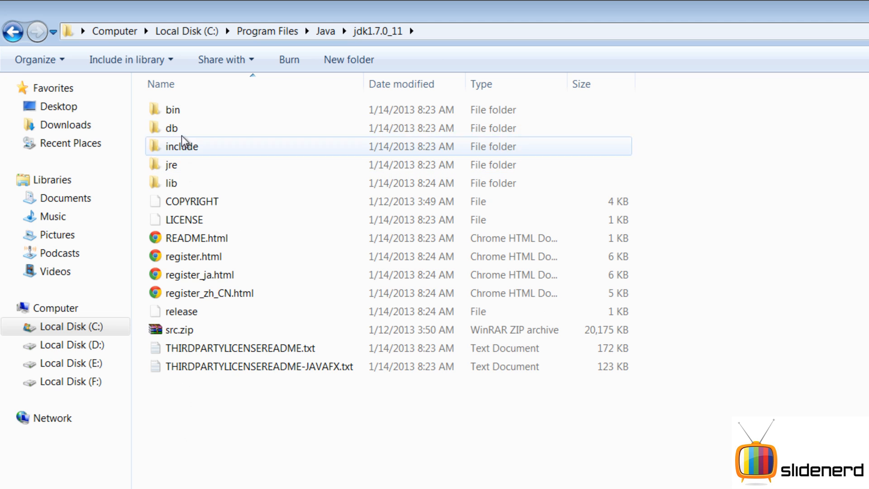
pyautogui.doubleClick(175, 110)
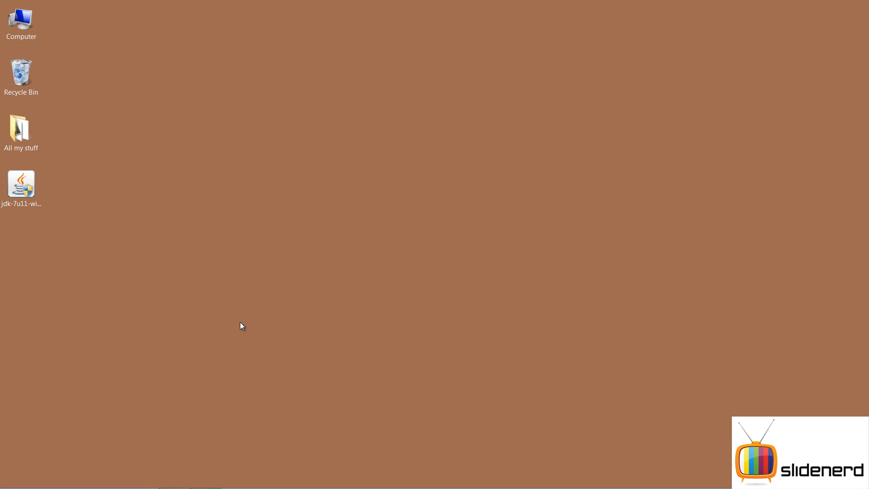
# - Find cmd.exe and open a Command Prompt as administrator
pyautogui.click(15, 479)
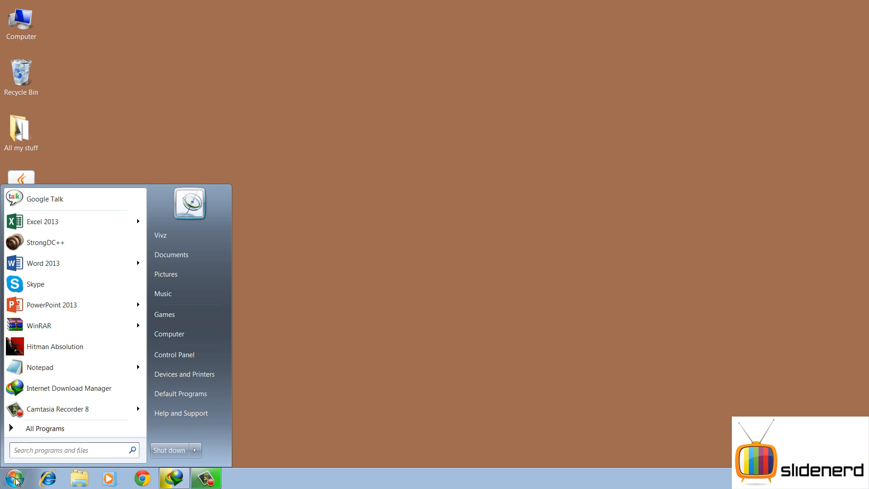
pyautogui.write('cmd')
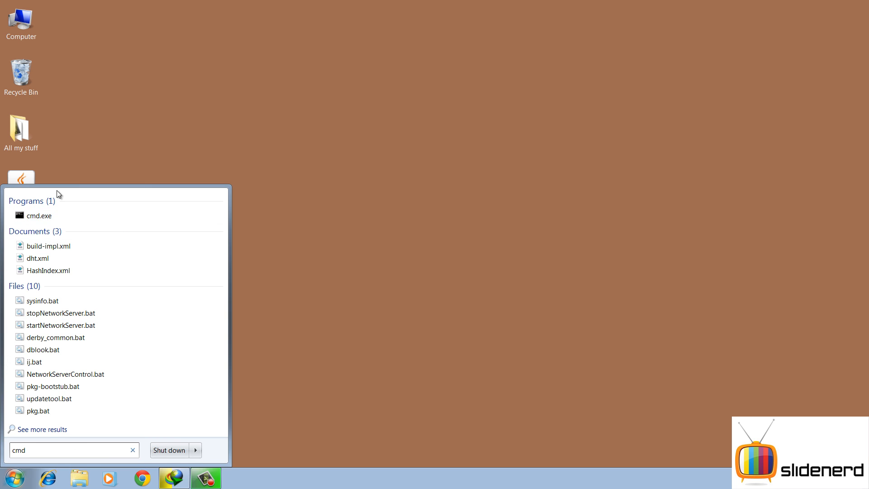
pyautogui.rightClick(49, 216)
pyautogui.click(76, 232)
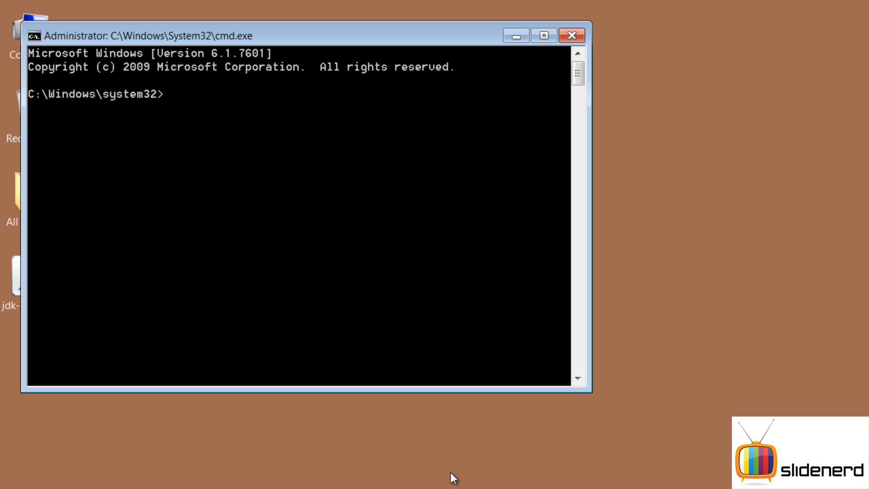
# - Change to the root of drive C with cd\, run the java command and review its usage output
pyautogui.write('cd\\')
pyautogui.press('Return')
pyautogui.write('java')
pyautogui.press('Return')
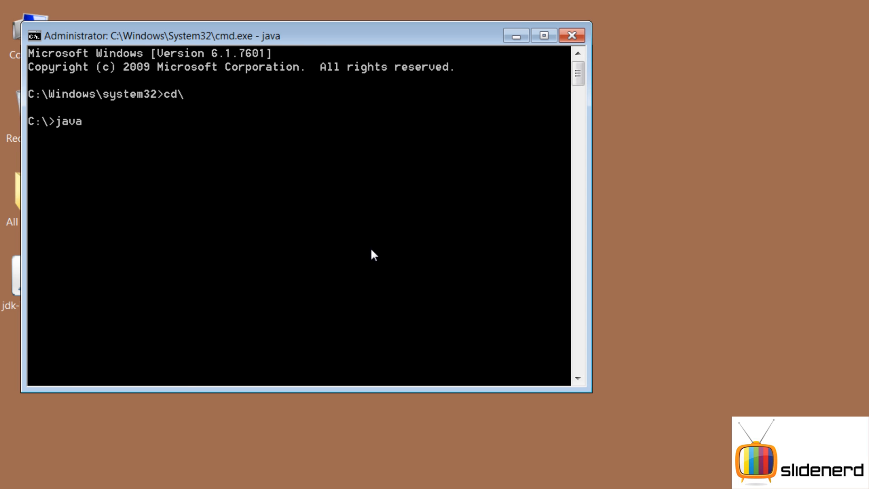
pyautogui.scroll(10, 347, 251)
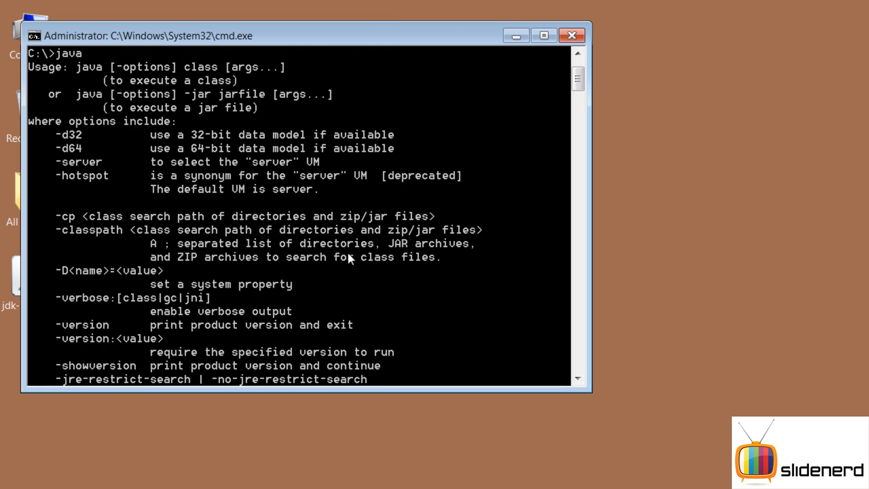
pyautogui.scroll(-12, 347, 251)
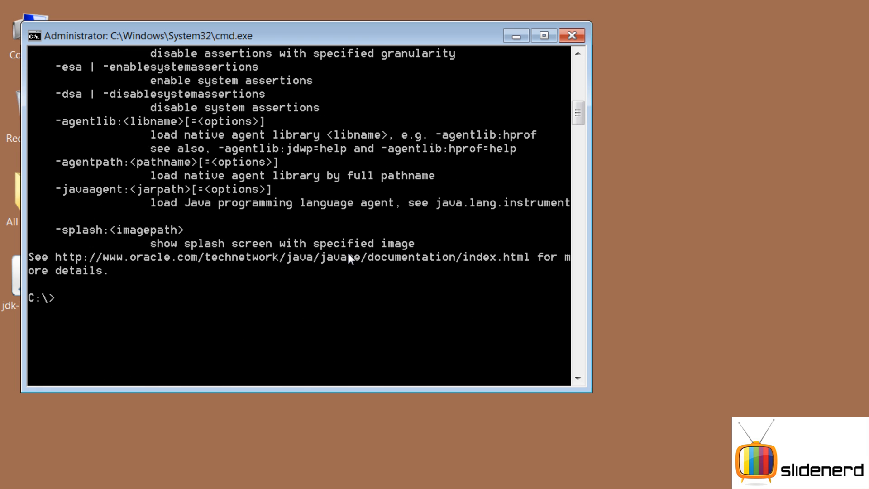
pyautogui.scroll(5, 347, 251)
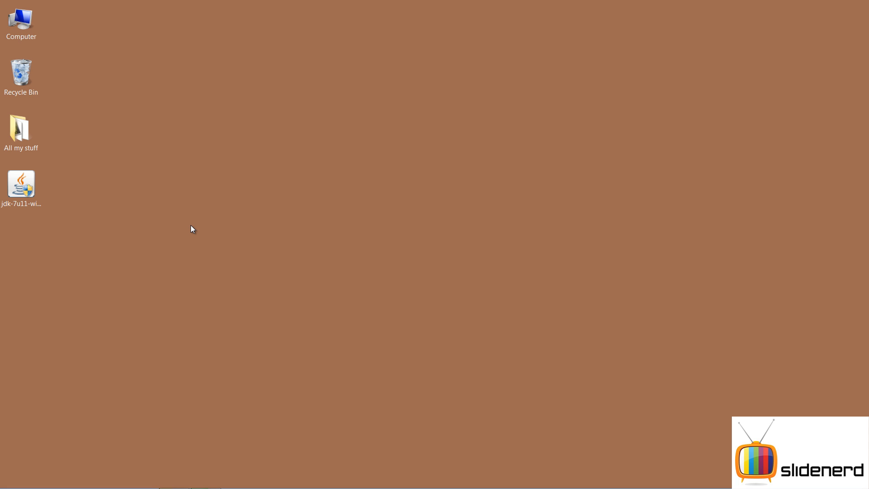
# - Create a new text document on the desktop and name it Test.java, accepting the file extension change
pyautogui.rightClick(191, 225)
pyautogui.moveTo(309, 323)
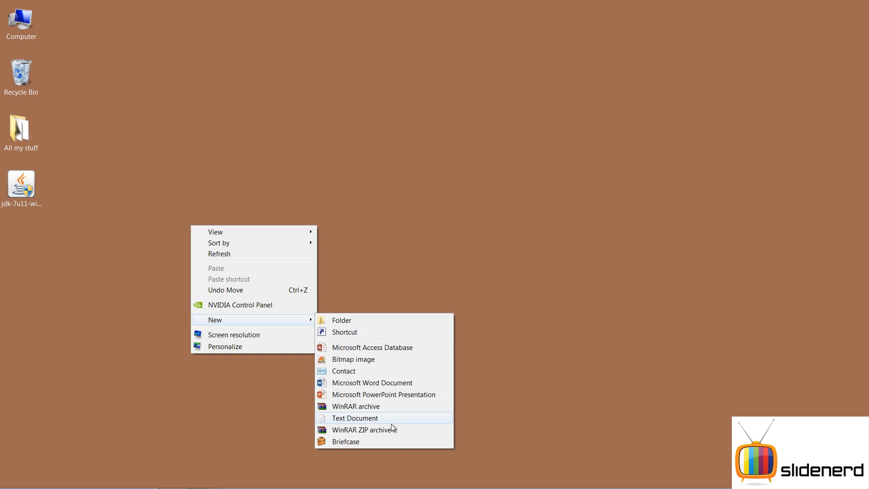
pyautogui.click(380, 418)
pyautogui.write('Test')
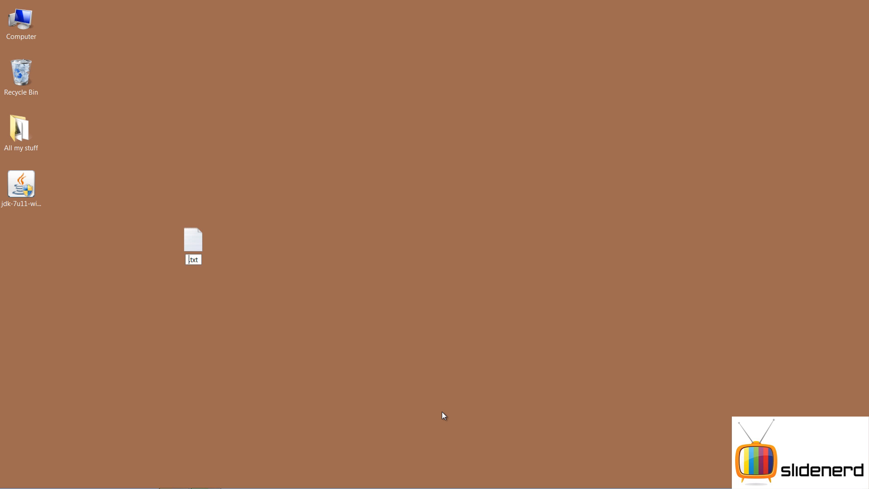
pyautogui.press('BackSpace')
pyautogui.press('BackSpace')
pyautogui.press('BackSpace')
pyautogui.write('java')
pyautogui.press('Return')
pyautogui.press('Return')
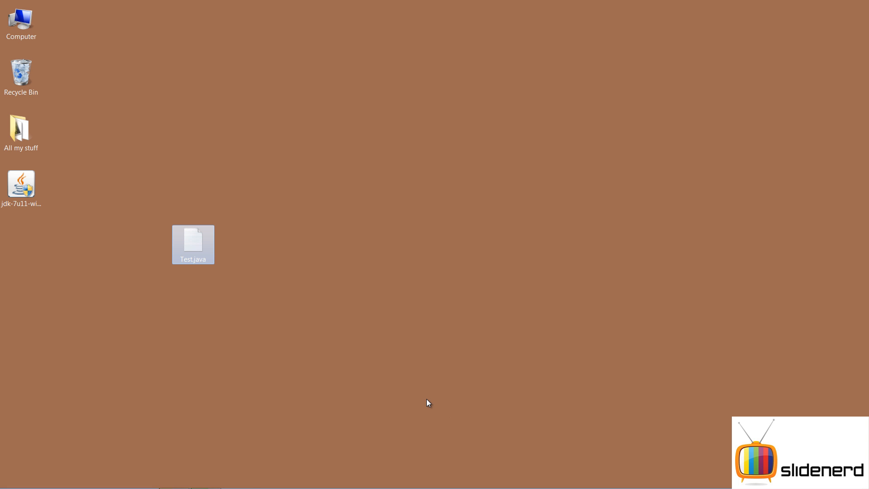
# - Open Test.java in Notepad and write the method header public static void main(String args[]) with opening and closing braces
pyautogui.press('Return')
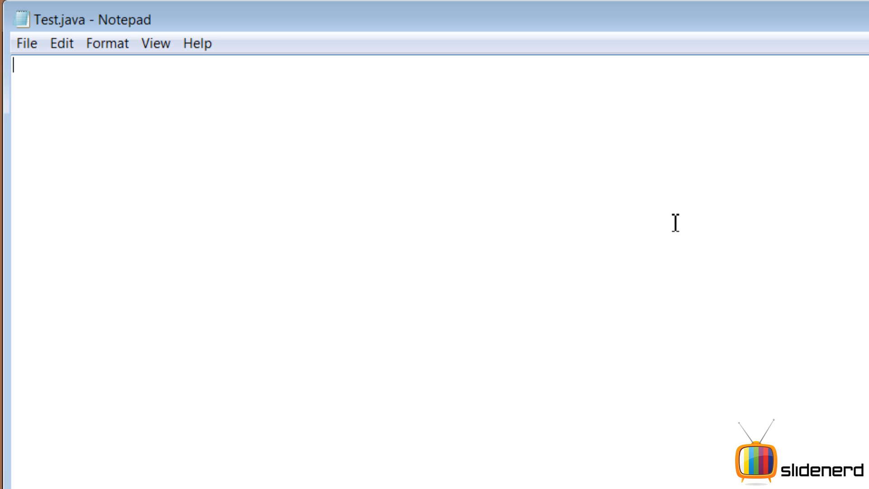
pyautogui.write('public')
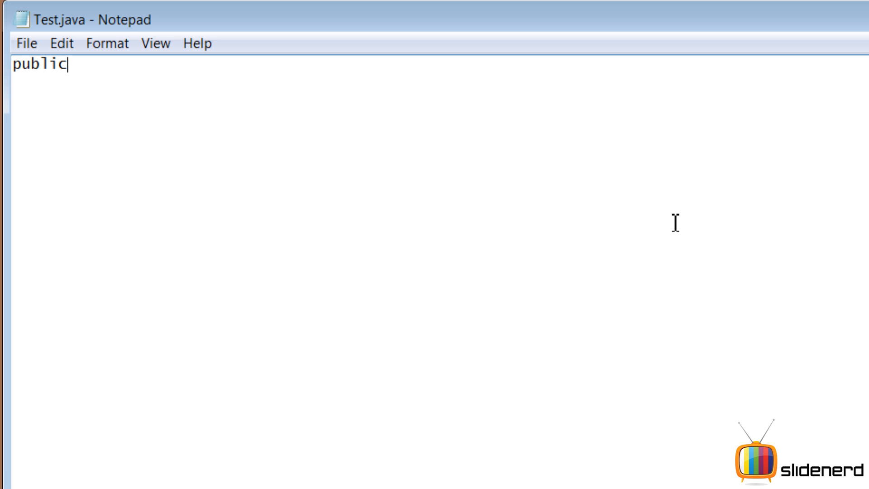
pyautogui.write(' static void main(*')
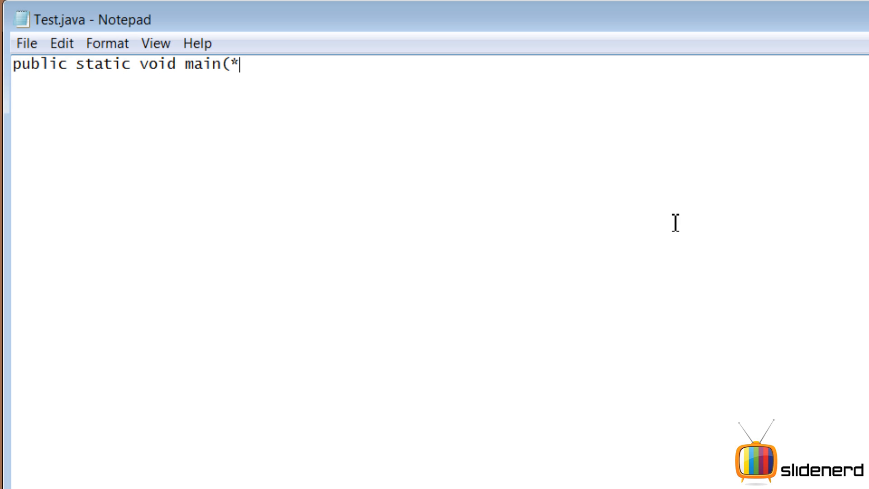
pyautogui.press('BackSpace')
pyautogui.write('String args[]')
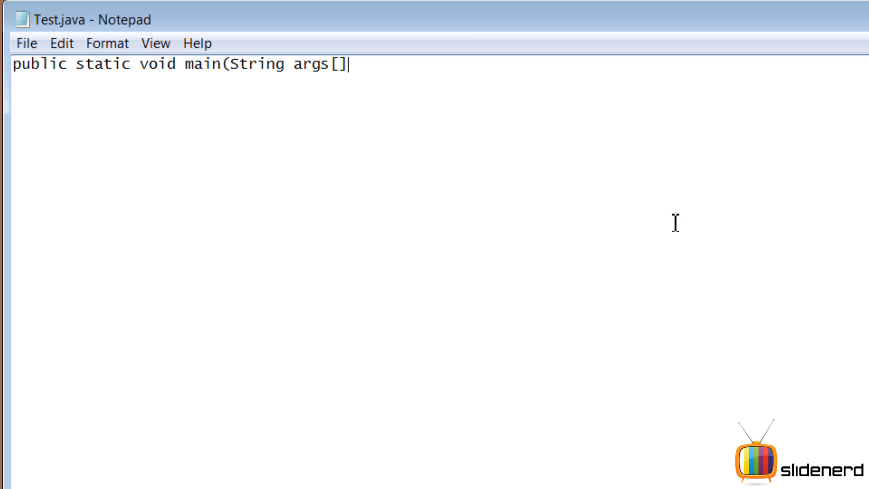
pyautogui.write(')')
pyautogui.press('Return')
pyautogui.write('{')
pyautogui.press('Return')
pyautogui.write('}')
# - Add the indented statement System.out.println("Hi"); between the braces of the main method
pyautogui.press('Up')
pyautogui.press('Return')
pyautogui.press('Tab')
pyautogui.write('System.out.printlv')
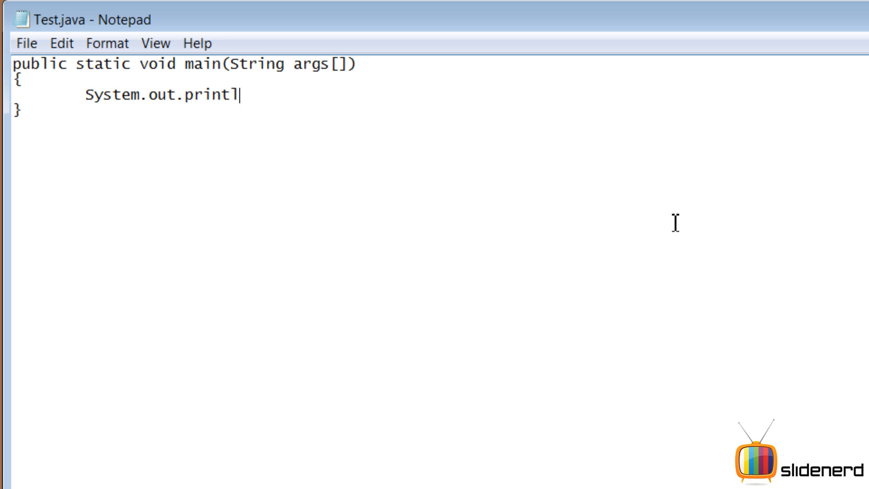
pyautogui.press('BackSpace')
pyautogui.write('n();')
pyautogui.press('Left')
pyautogui.press('Left')
pyautogui.write('""')
pyautogui.press('Left')
pyautogui.write('Hi')
# - Above the main method, insert the declaration public class Test followed by an opening brace on its own line
pyautogui.press('Up')
pyautogui.press('Up')
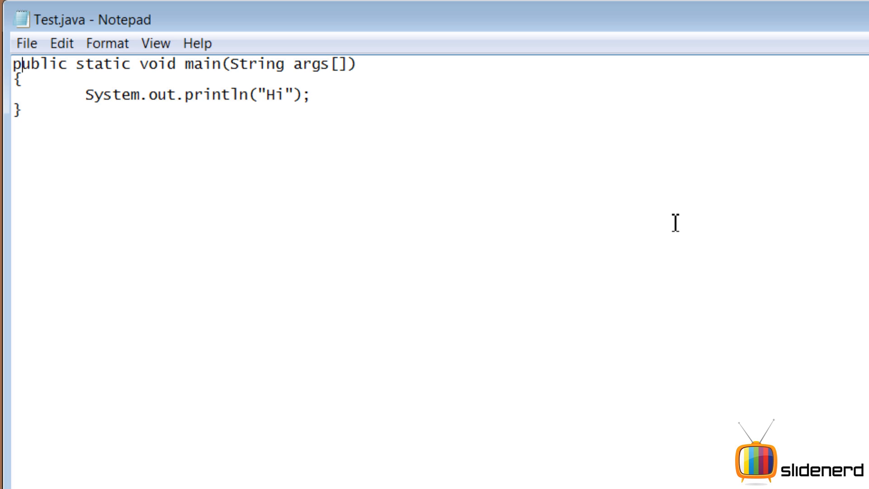
pyautogui.press('Return')
pyautogui.press('Return')
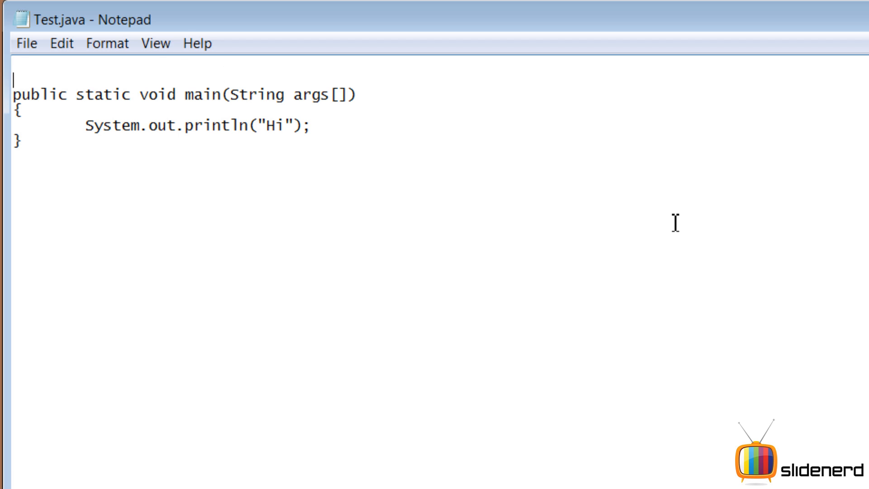
pyautogui.write('class Test')
pyautogui.press('Home')
pyautogui.write('public')
pyautogui.press('End')
pyautogui.press('Return')
pyautogui.write('{')
# - Add the closing brace of class Test on a new line at the end of the code
pyautogui.press('Down')
pyautogui.press('Down')
pyautogui.press('Down')
pyautogui.press('Down')
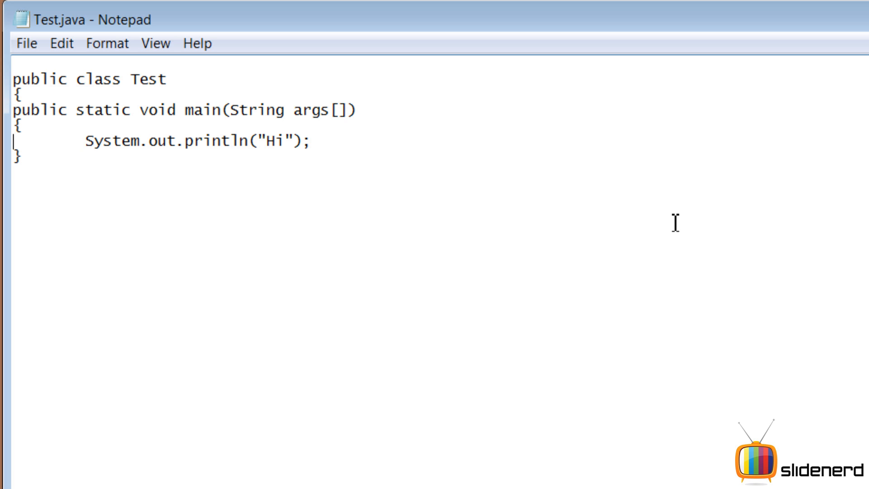
pyautogui.press('End')
pyautogui.press('Return')
pyautogui.write('}')
# - Indent the main method's header, both of its braces and the println statement by one more tab inside the class
pyautogui.press('Up')
pyautogui.hotkey('shift', 'Home')
pyautogui.hotkey('shift', 'Up')
pyautogui.press('Up')
pyautogui.press('Up')
pyautogui.press('Tab')
pyautogui.press('Down')
pyautogui.press('Tab')
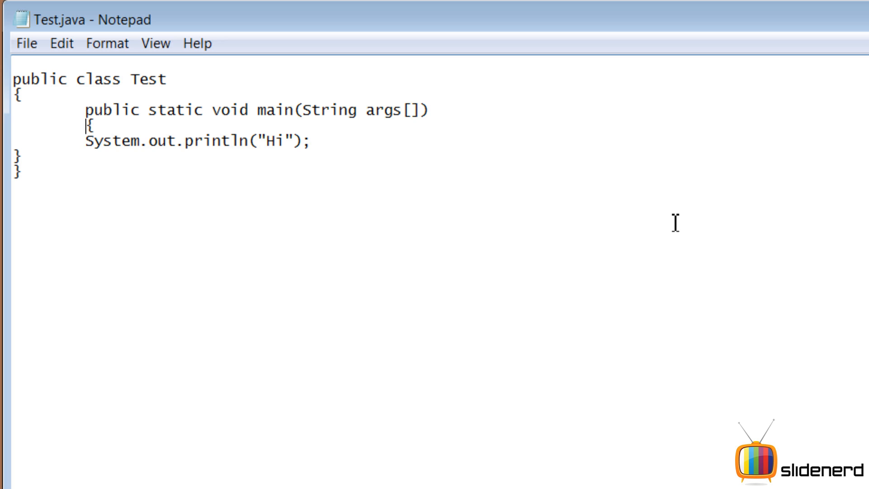
pyautogui.press('Down')
pyautogui.press('Tab')
pyautogui.press('Down')
pyautogui.press('Home')
pyautogui.press('Tab')
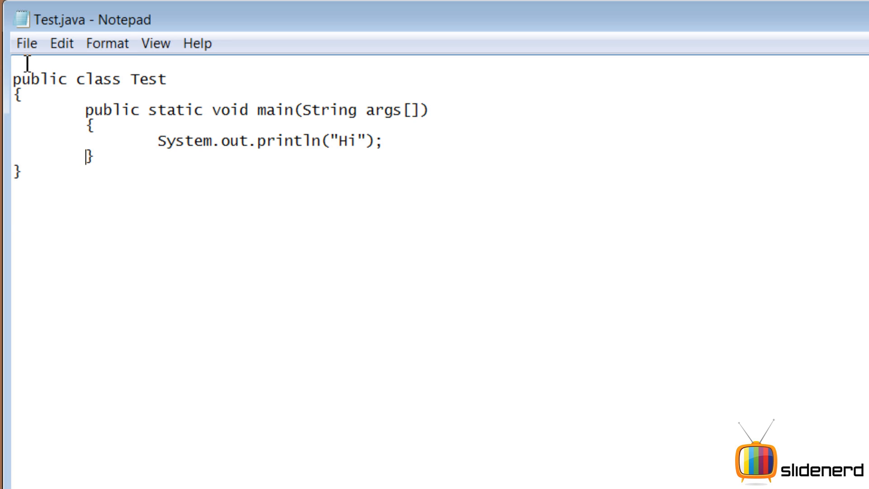
# - Save Test.java and close its Notepad window
pyautogui.click(27, 43)
pyautogui.click(69, 107)
pyautogui.press('Down')
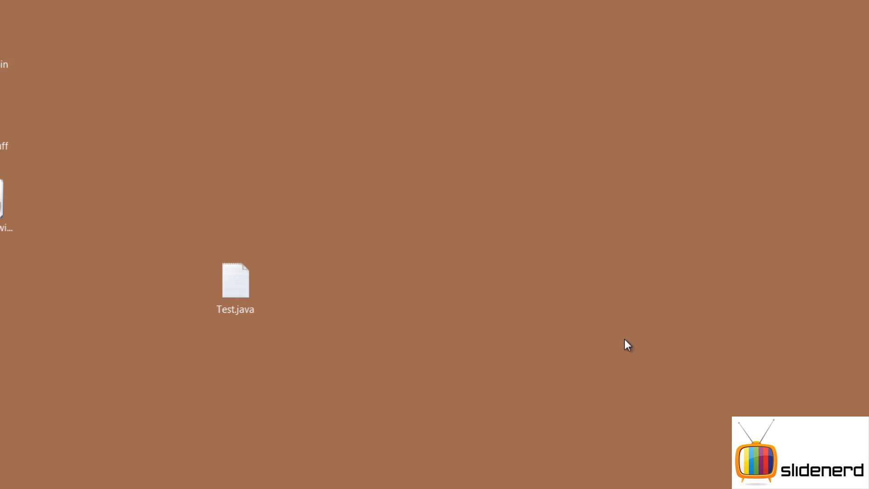
# - Cut Test.java from the desktop and browse to C:\Program Files\Java
pyautogui.click(188, 254)
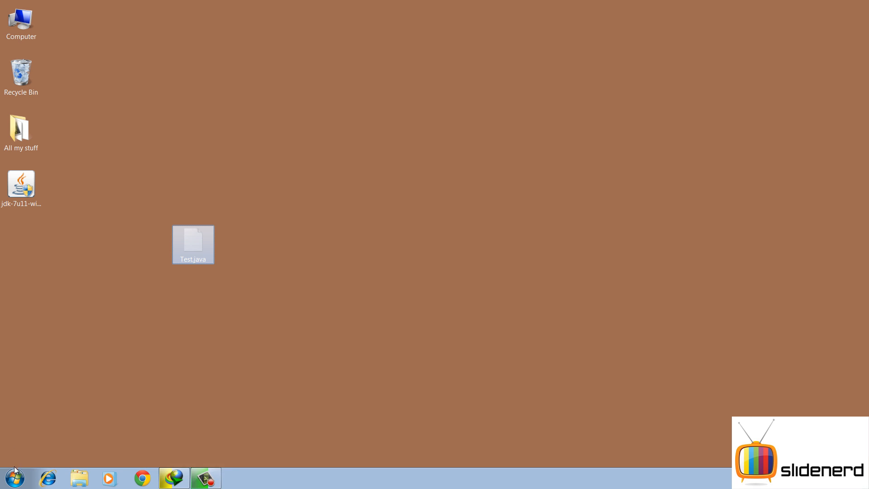
pyautogui.click(15, 473)
pyautogui.click(171, 335)
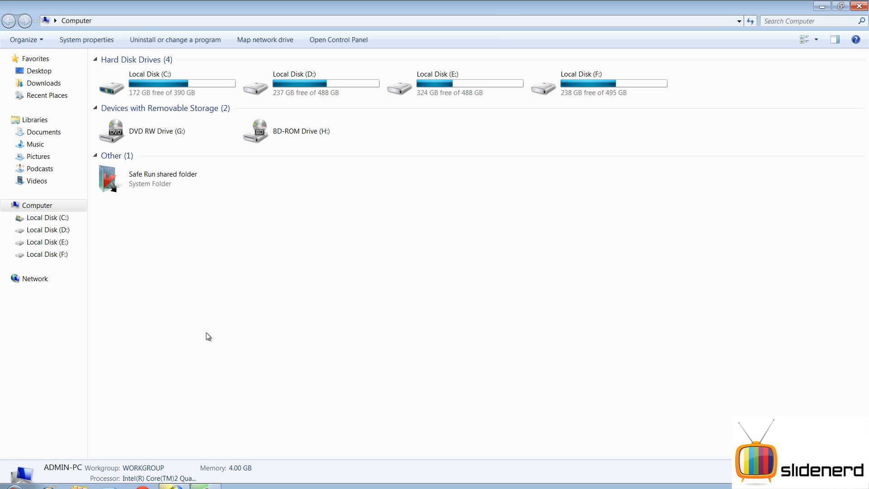
pyautogui.doubleClick(170, 76)
pyautogui.doubleClick(145, 121)
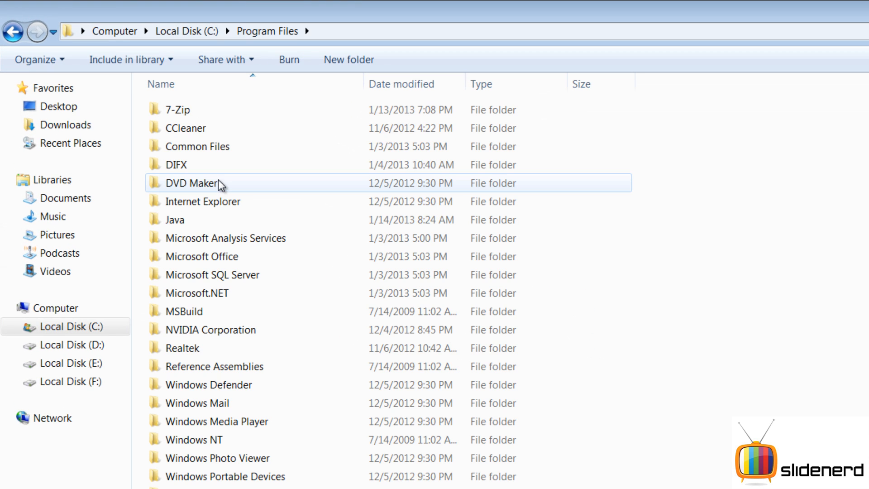
pyautogui.doubleClick(176, 221)
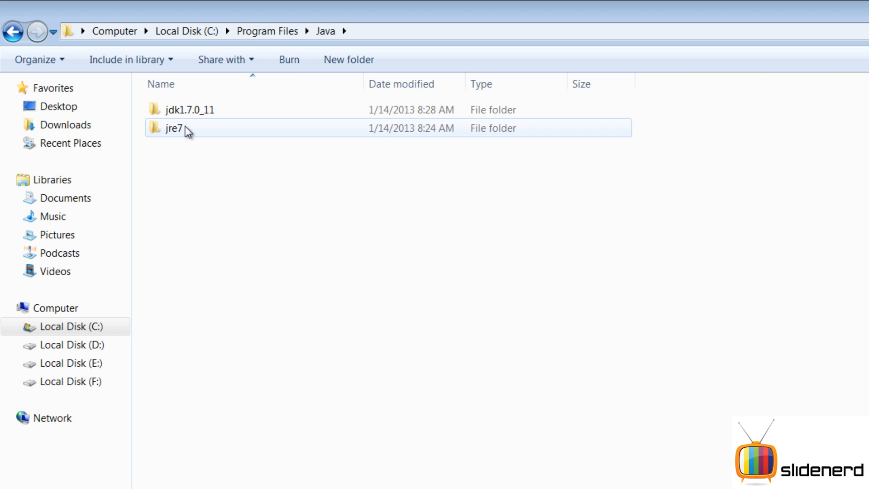
# - Paste Test.java into the jdk1.7.0_11\bin folder, granting administrator permission, and select the file there
pyautogui.click(181, 112)
pyautogui.click(178, 127)
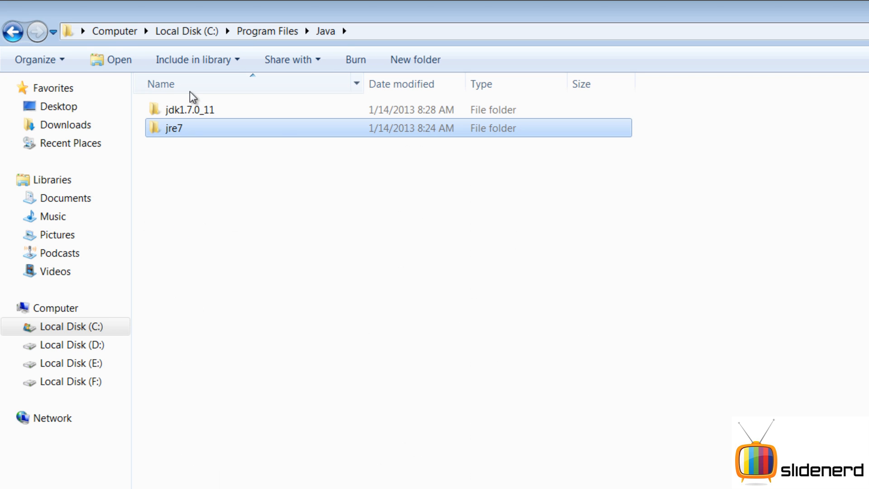
pyautogui.click(193, 113)
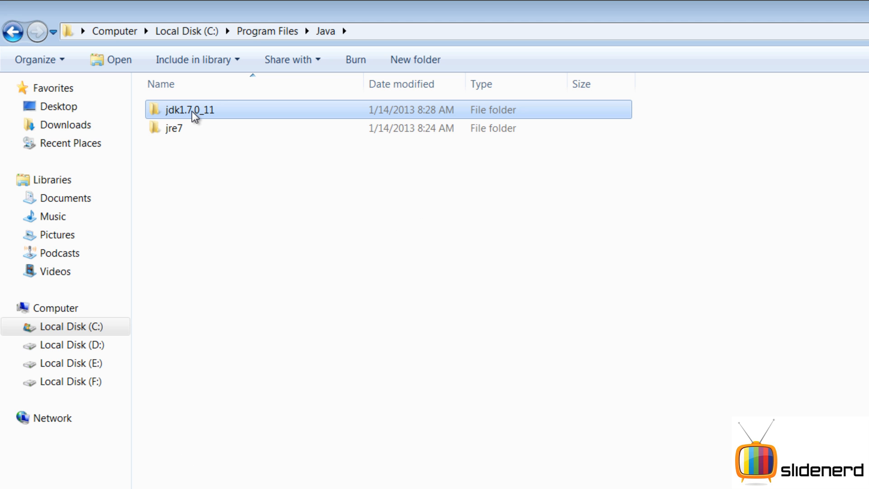
pyautogui.doubleClick(194, 110)
pyautogui.click(190, 113)
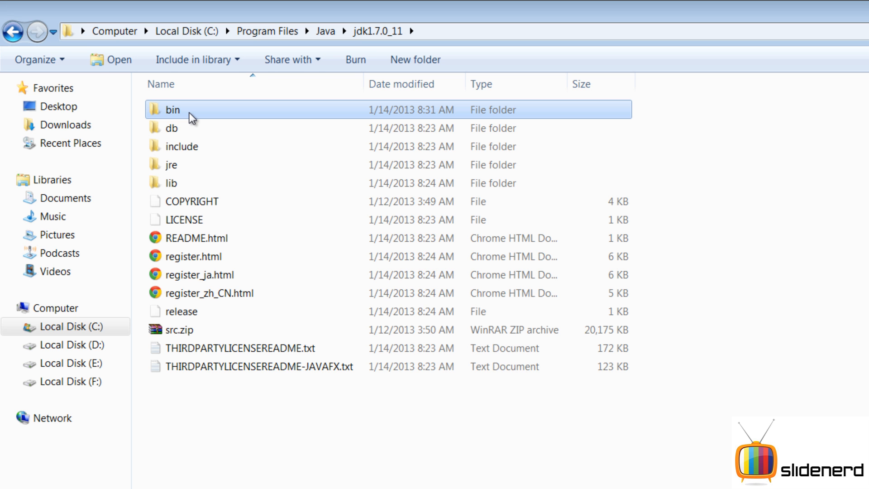
pyautogui.doubleClick(189, 112)
pyautogui.hotkey('ctrl', 'v')
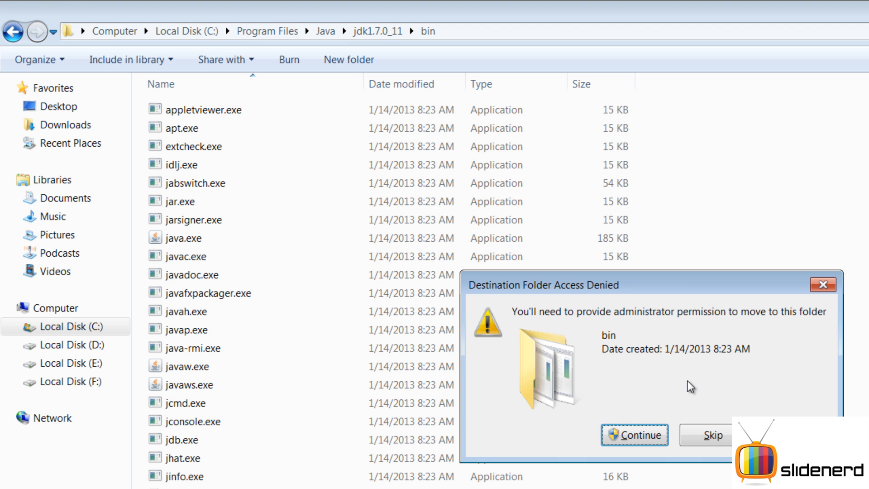
pyautogui.click(622, 427)
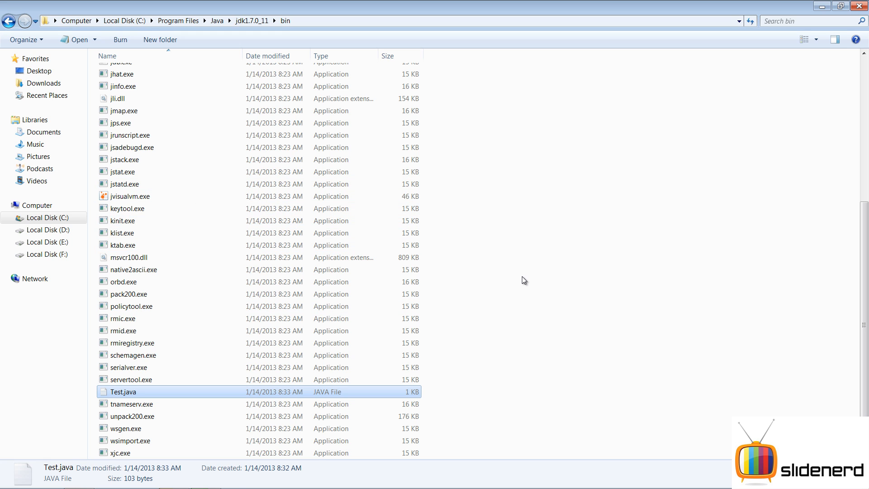
pyautogui.click(153, 270)
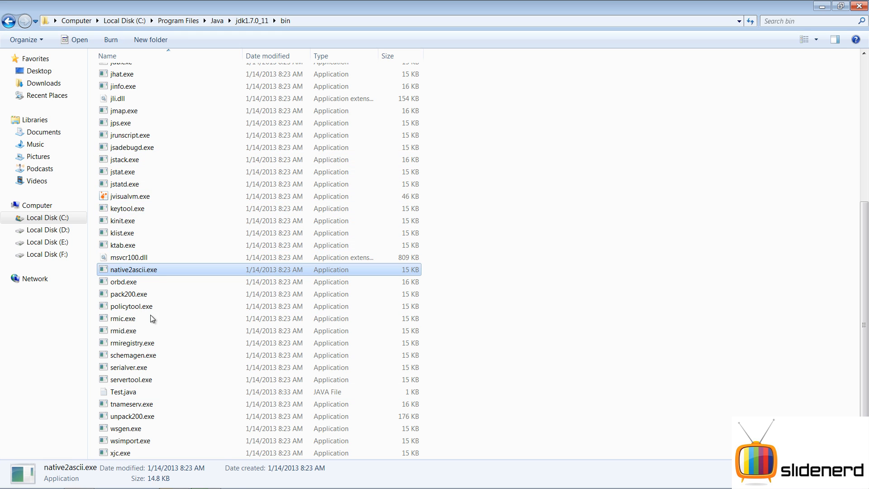
pyautogui.click(129, 391)
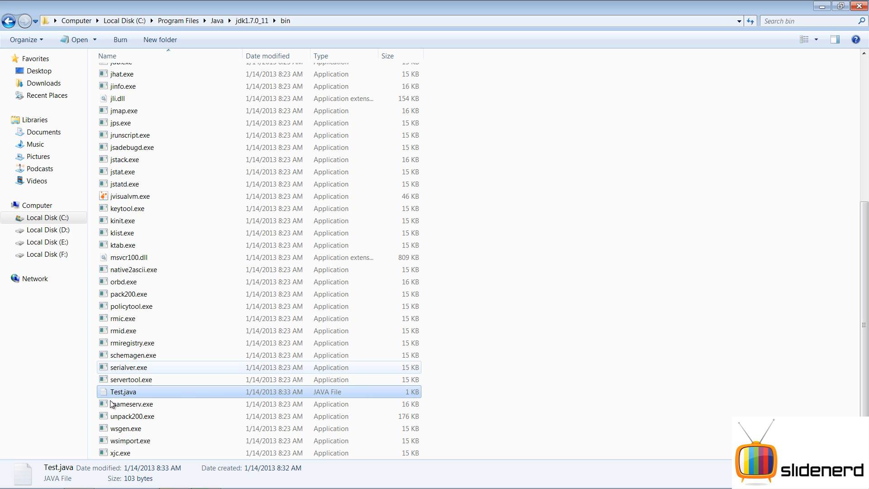
# - Search for cmd and run cmd.exe as administrator
pyautogui.click(15, 478)
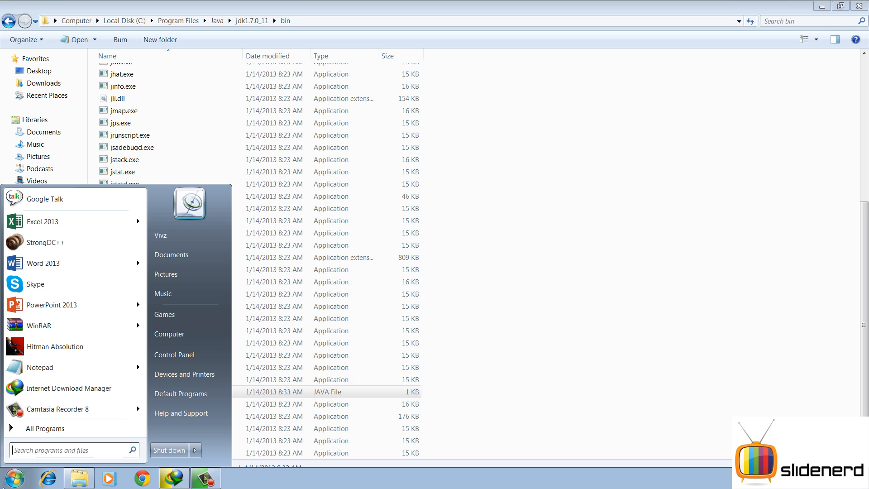
pyautogui.write('cmd')
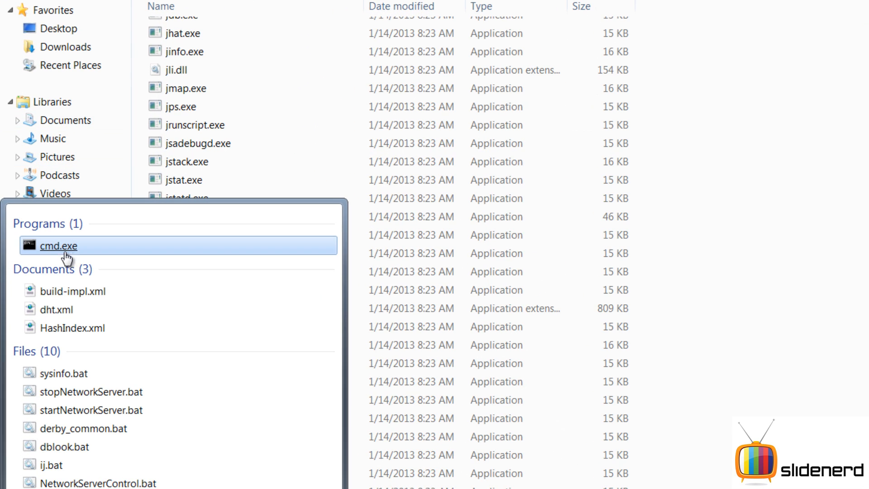
pyautogui.rightClick(67, 247)
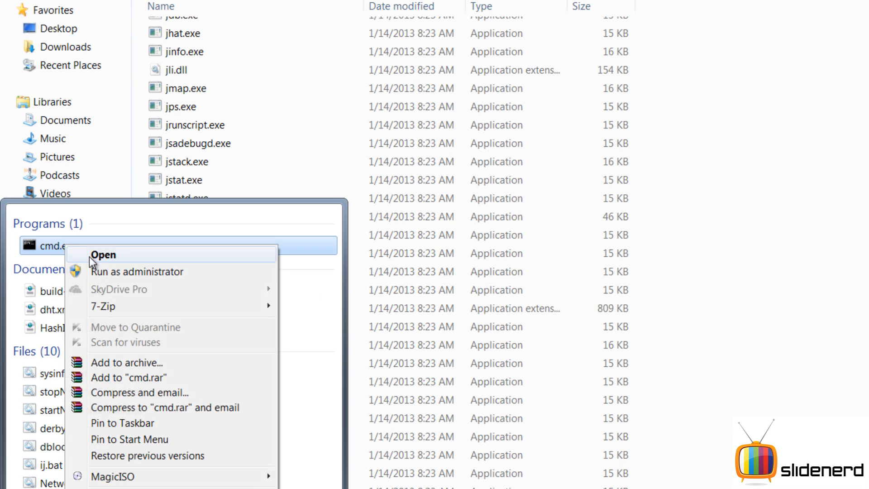
pyautogui.click(107, 272)
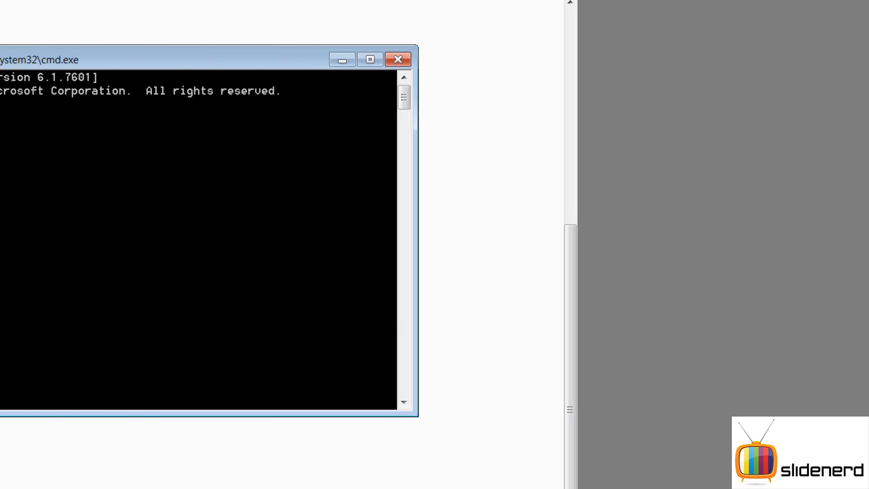
# - In the Command Prompt, go to the root of drive C and change into program files and its java folder
pyautogui.write('cd\\')
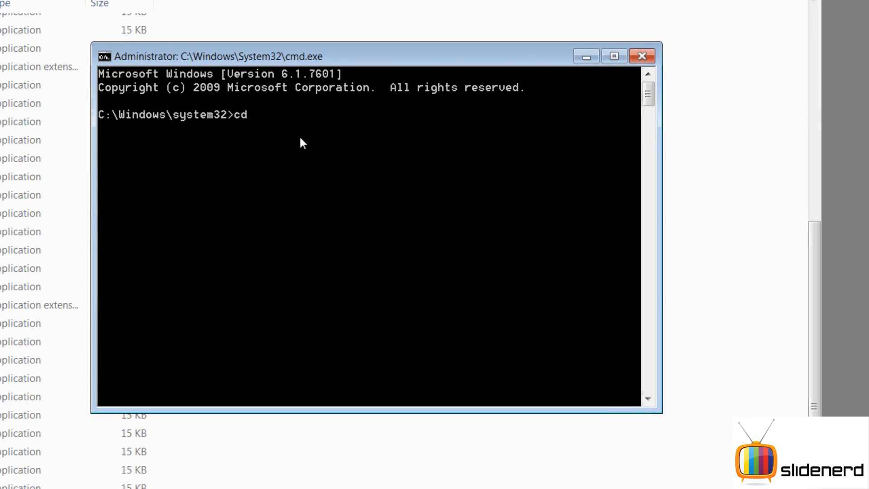
pyautogui.press('Return')
pyautogui.write('cd progra')
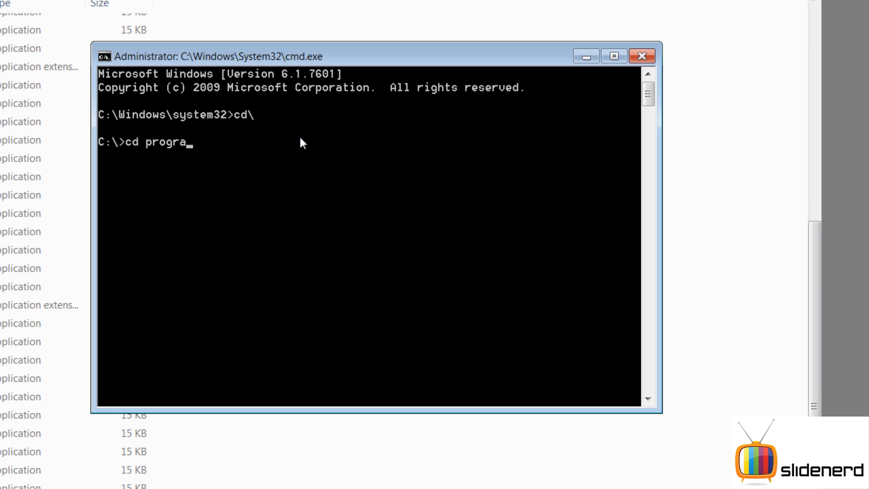
pyautogui.write('m files')
pyautogui.press('Return')
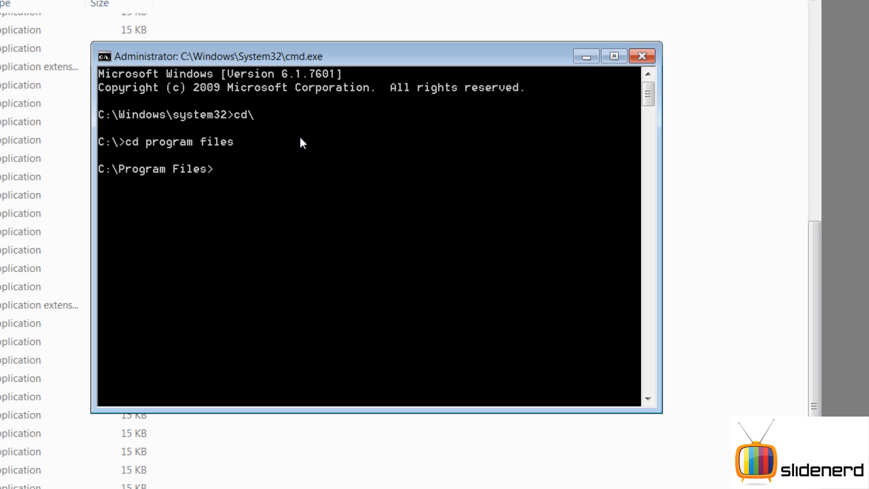
pyautogui.write('cd java')
pyautogui.press('Return')
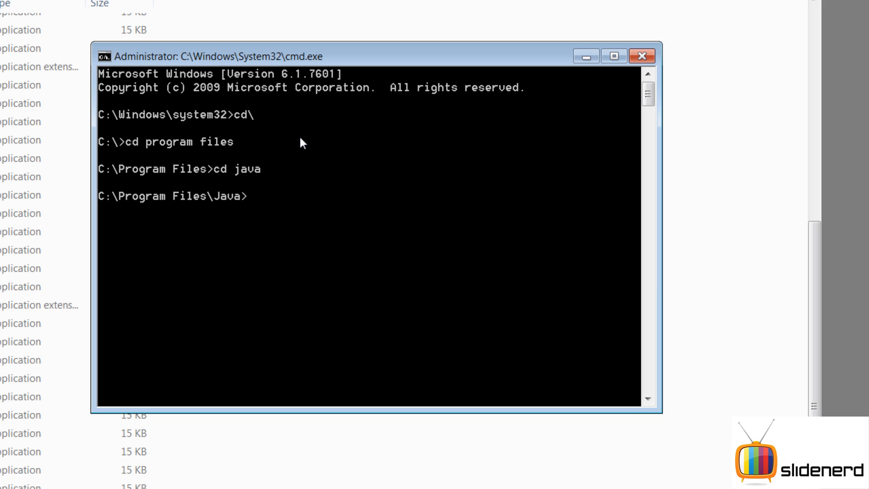
# - List the Java folder's contents with dir and try to change directory with cd jdk1
pyautogui.write('dir')
pyautogui.press('Return')
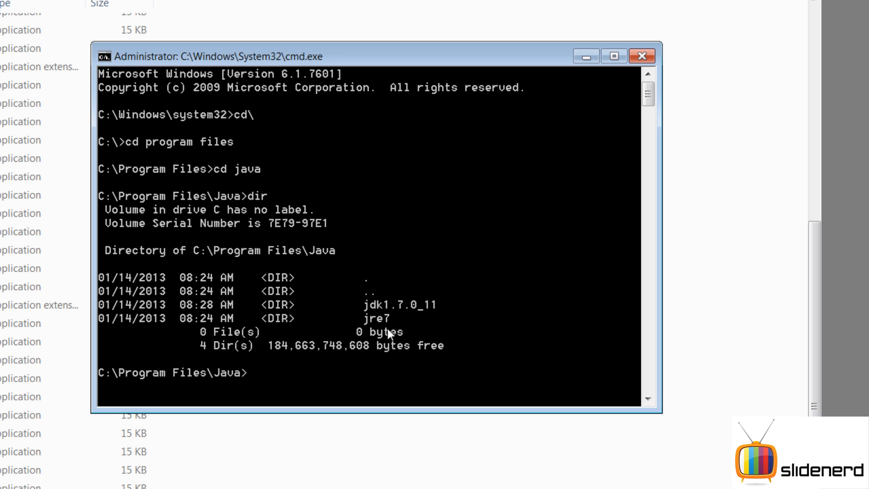
pyautogui.write('cd jdk1')
pyautogui.press('Return')
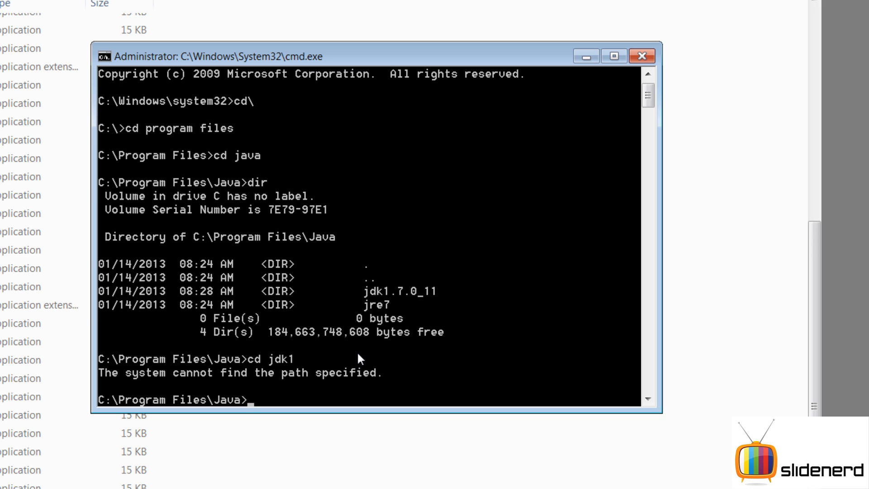
# - Change into the jdk1.7.0_11 folder and on into its bin subfolder
pyautogui.write('cd jdk1.7.0_11')
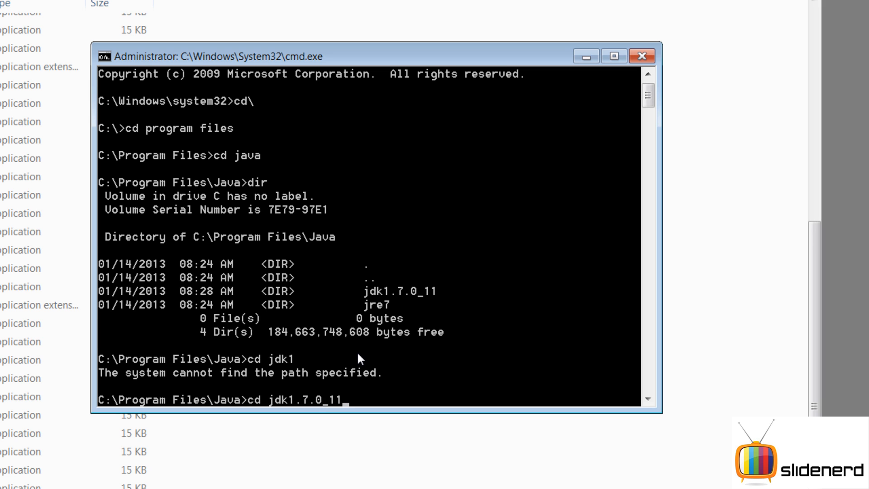
pyautogui.press('Return')
pyautogui.write('cd')
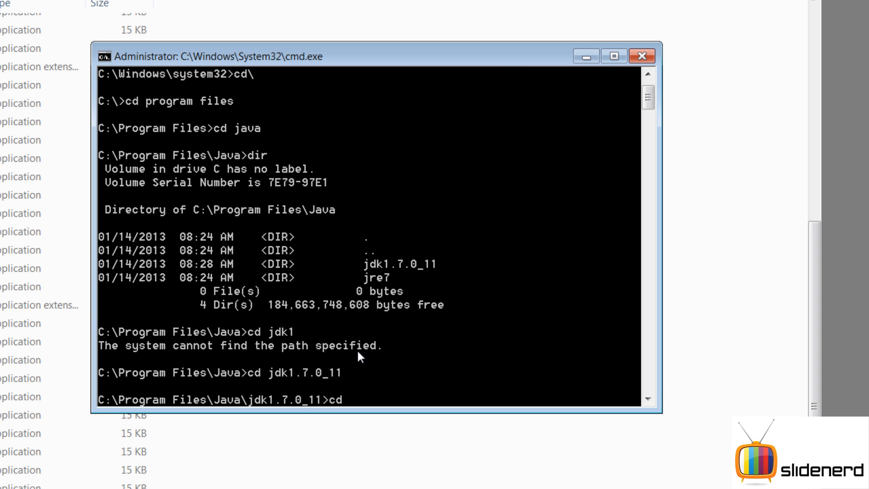
pyautogui.write(' bin')
pyautogui.press('Return')
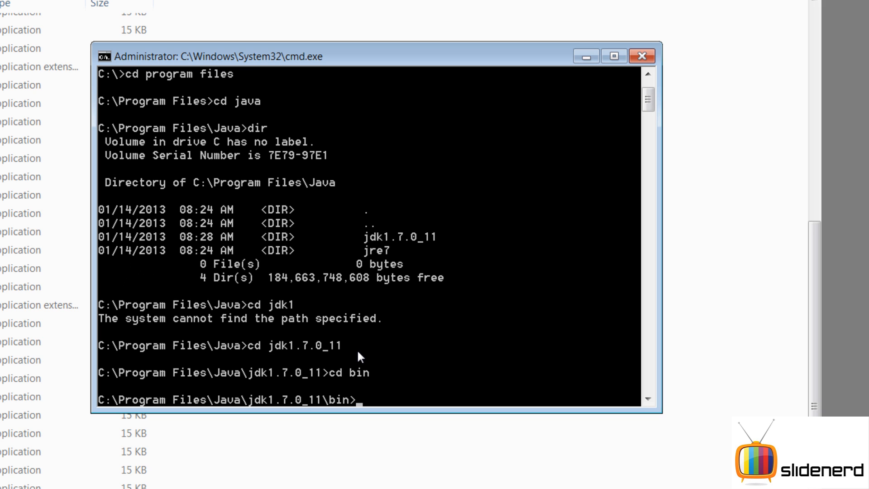
# - Compile the source file from the JDK's bin folder with javac Test.java
pyautogui.write('javac Test.java')
pyautogui.press('Left')
pyautogui.press('Left')
pyautogui.press('Left')
pyautogui.press('Left')
pyautogui.press('Left')
pyautogui.press('Left')
pyautogui.press('Left')
pyautogui.press('Left')
pyautogui.press('Left')
pyautogui.press('Left')
pyautogui.press('Left')
pyautogui.press('Right')
pyautogui.press('Right')
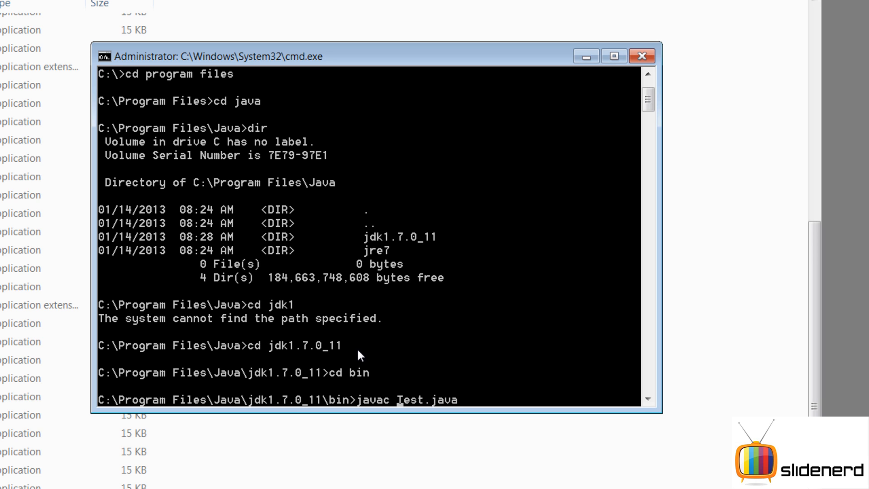
pyautogui.press('Right')
pyautogui.press('Right')
pyautogui.press('Right')
pyautogui.press('Right')
pyautogui.press('Right')
pyautogui.press('Right')
pyautogui.press('Right')
pyautogui.press('Right')
pyautogui.press('Right')
pyautogui.press('Return')
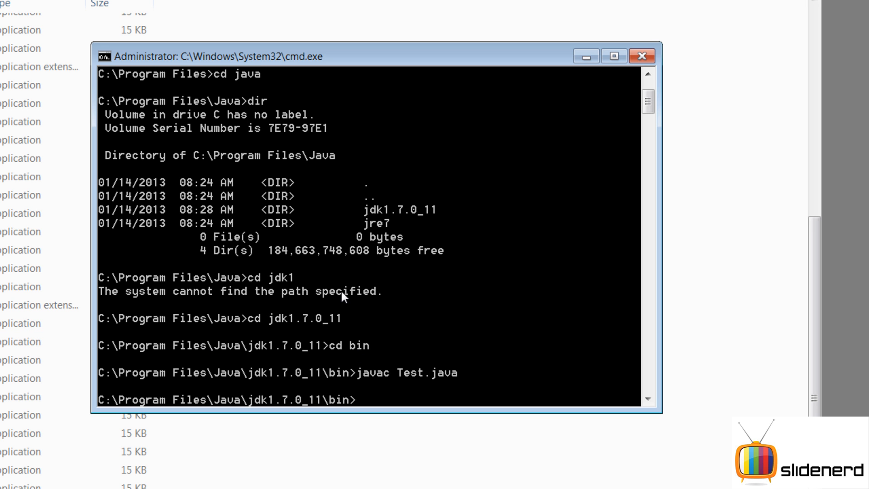
# - Check the bin folder in Windows Explorer for Test.class, and run the compiled program in the Command Prompt with java Test
pyautogui.click(18, 458)
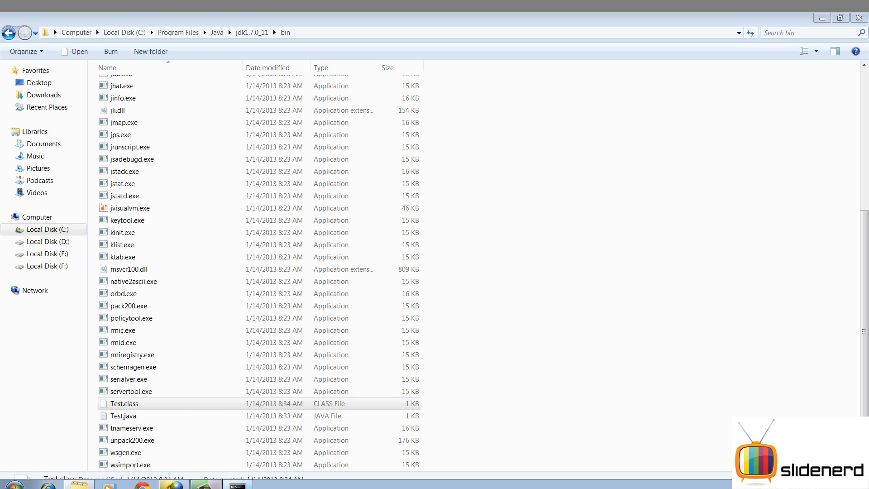
pyautogui.click(215, 485)
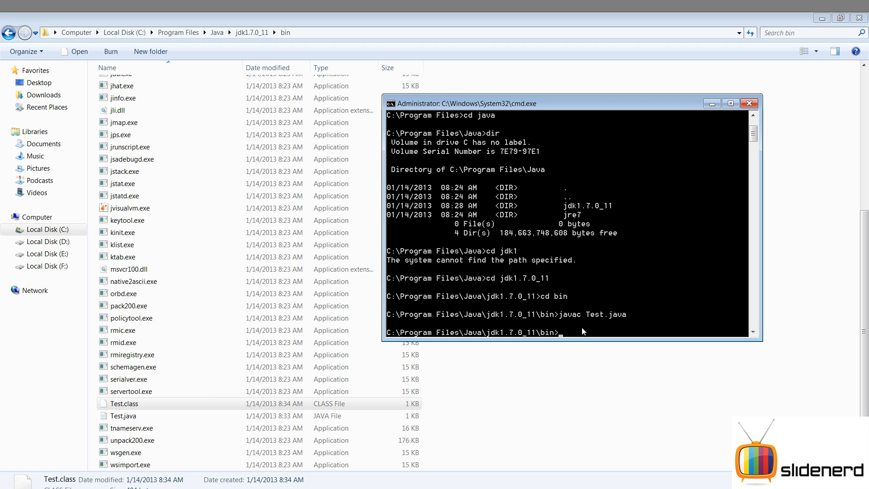
pyautogui.write('java')
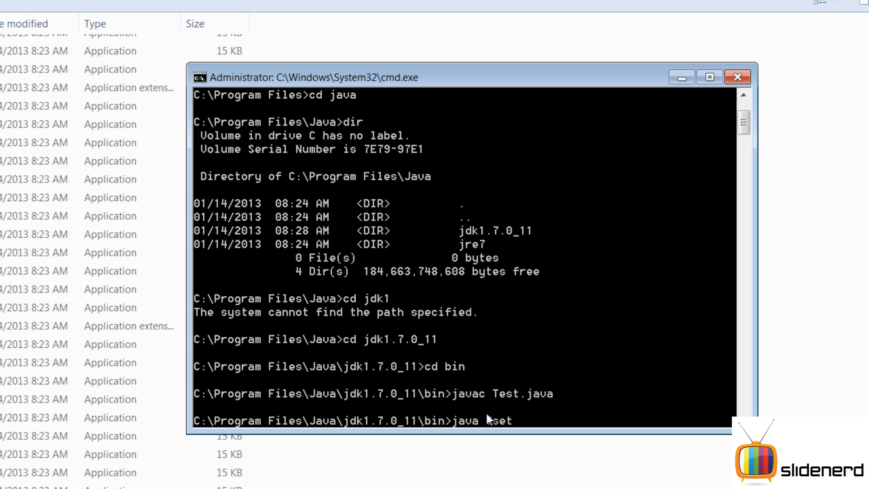
pyautogui.write(' Test')
pyautogui.press('Return')
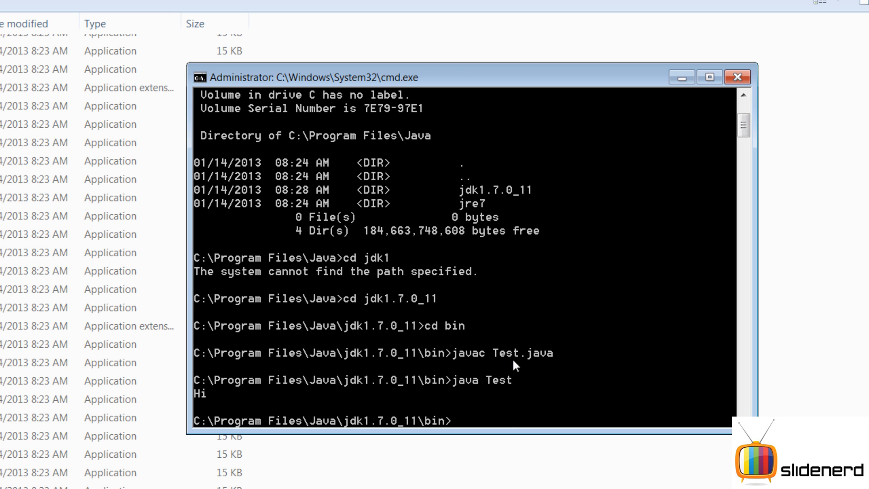